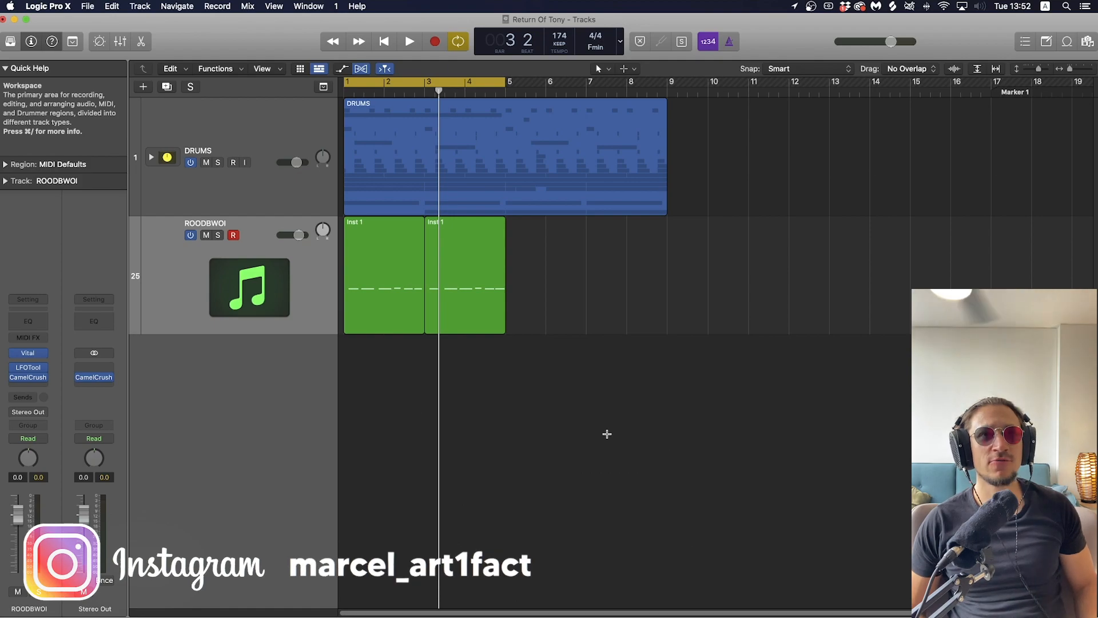
Step: Play the looped section and solo the ROODBWOI track to hear the bass on its own
key("super+Right")
key("super+Up")
key("super+Up")
key("super+Up")
key("super+Left")
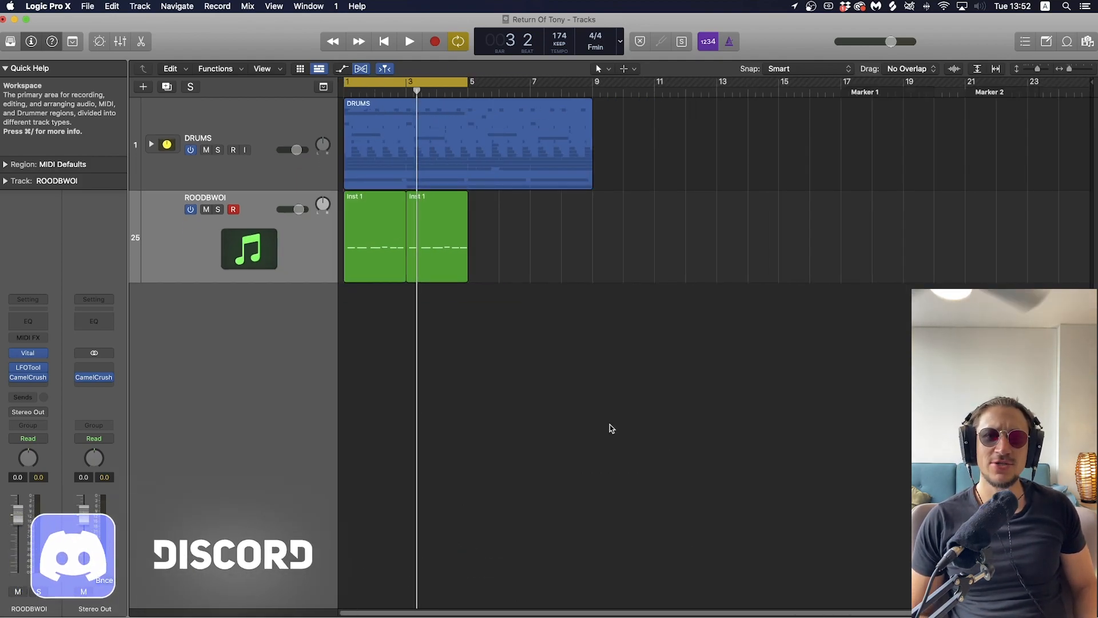
key("space")
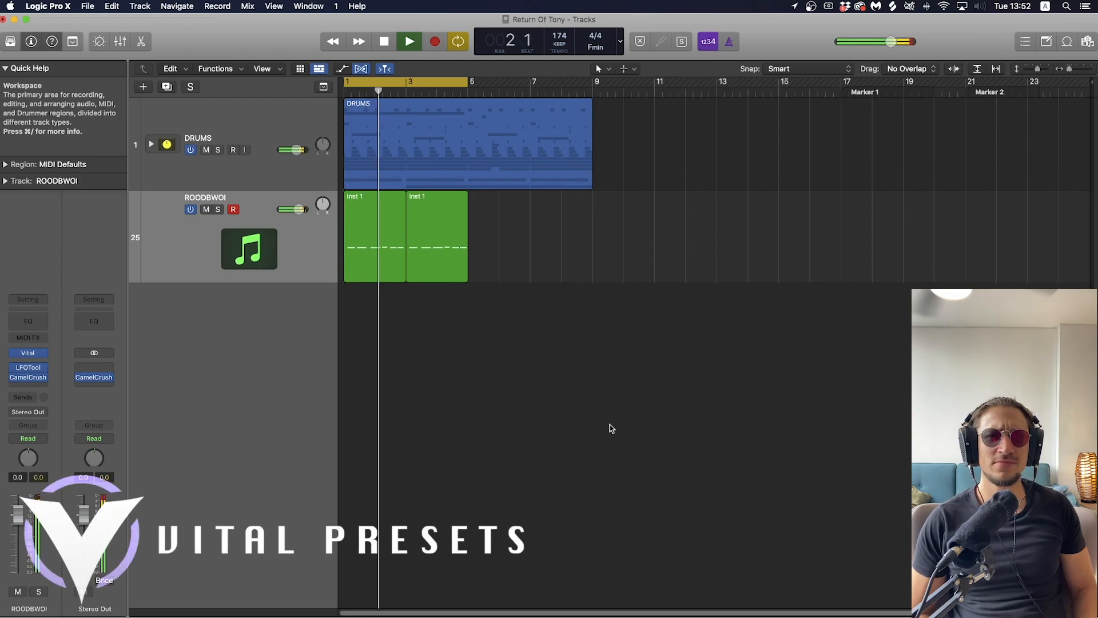
left_click(219, 210)
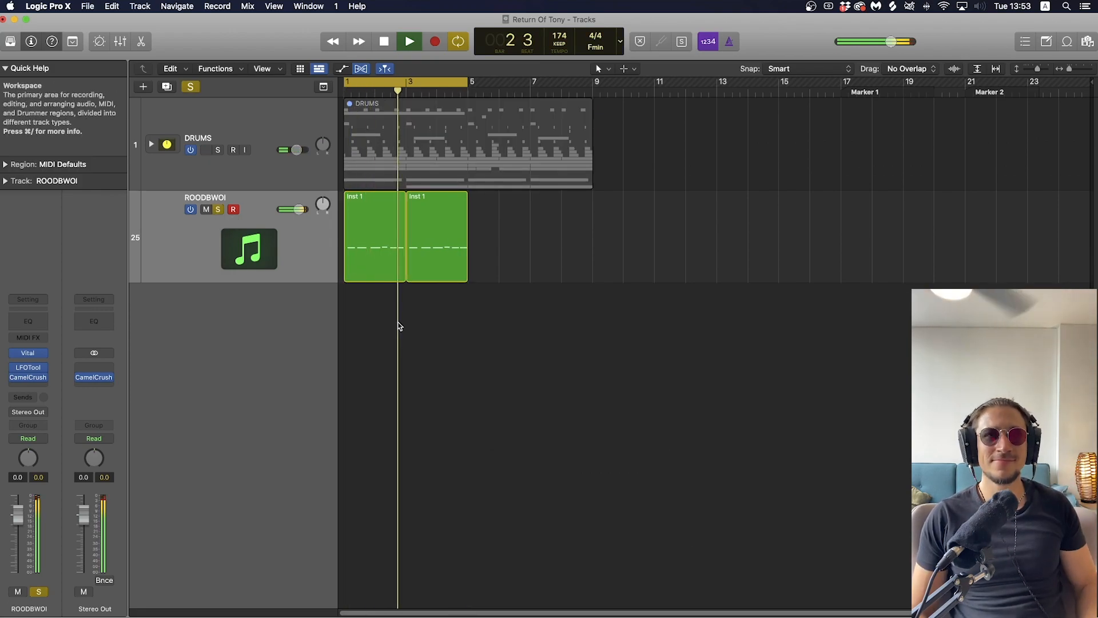
key("space")
Step: View the notes of the first Inst 1 region on ROODBWOI in an enlarged Piano Roll, and close the editor
double_click(383, 261)
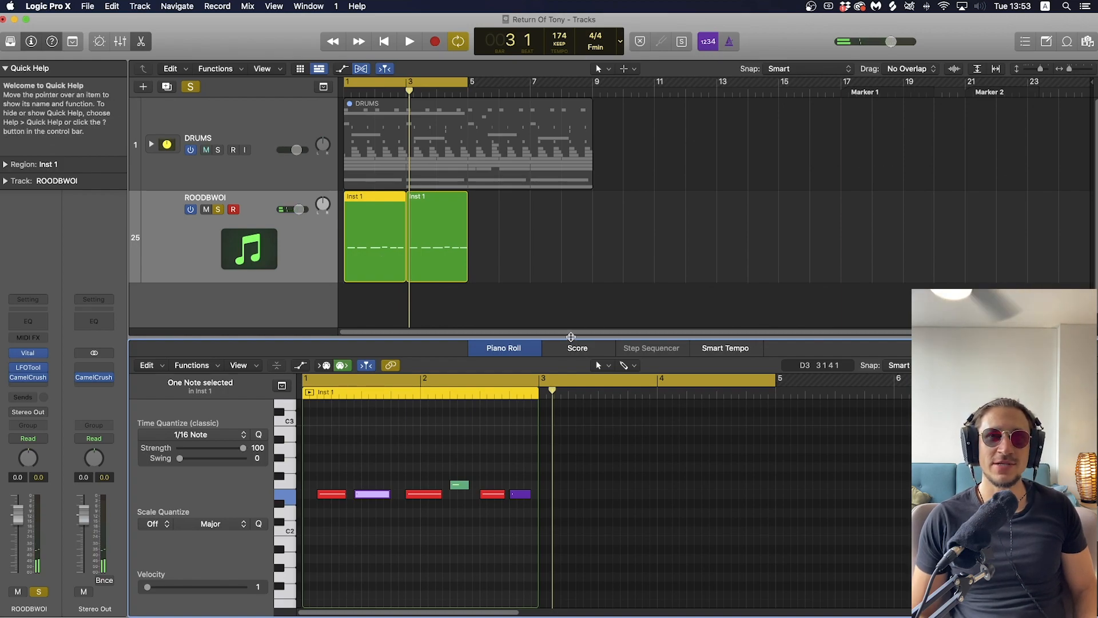
left_click_drag(572, 342, 564, 212)
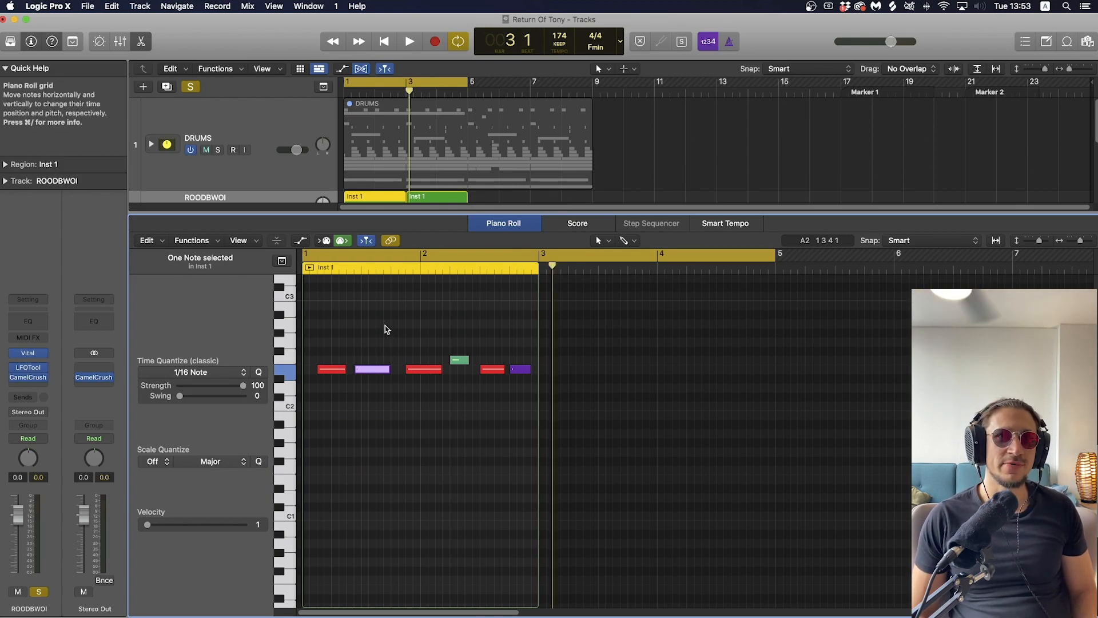
left_click(396, 406)
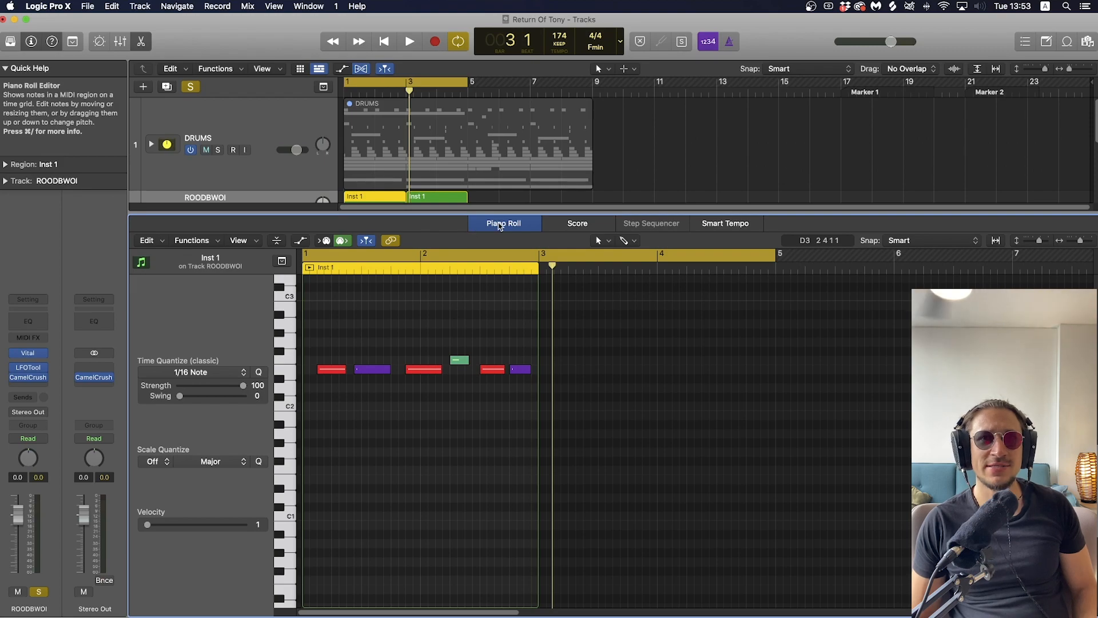
key("p")
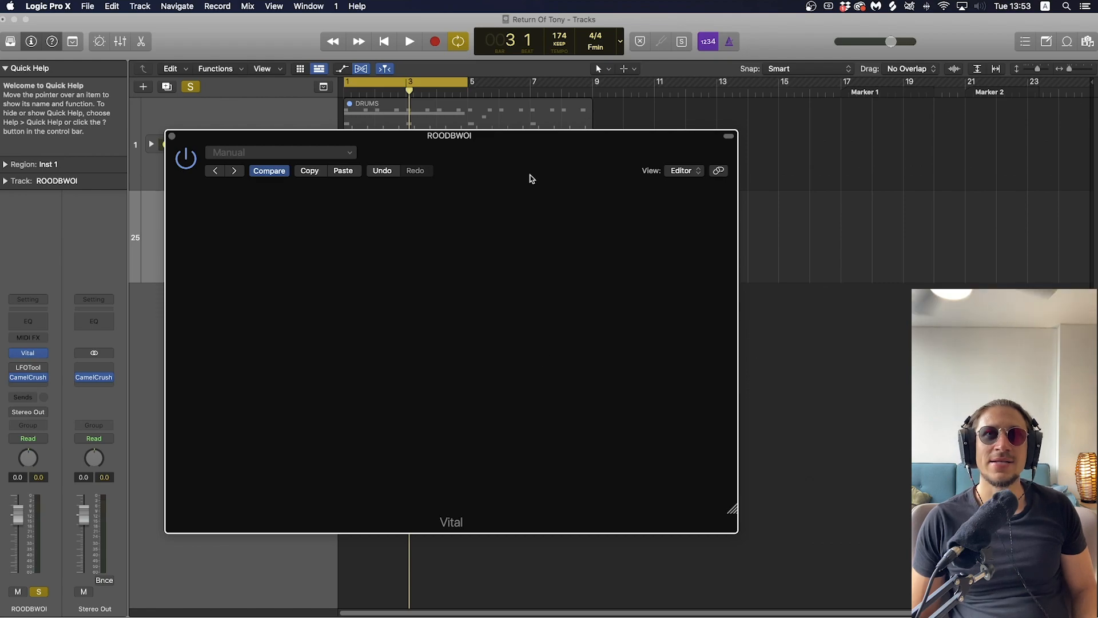
Step: Play the soloed loop with ROODBWOI's Vital window moved up, and show the Rood Bwoi preset's effects
left_click_drag(520, 147, 450, 103)
key("space")
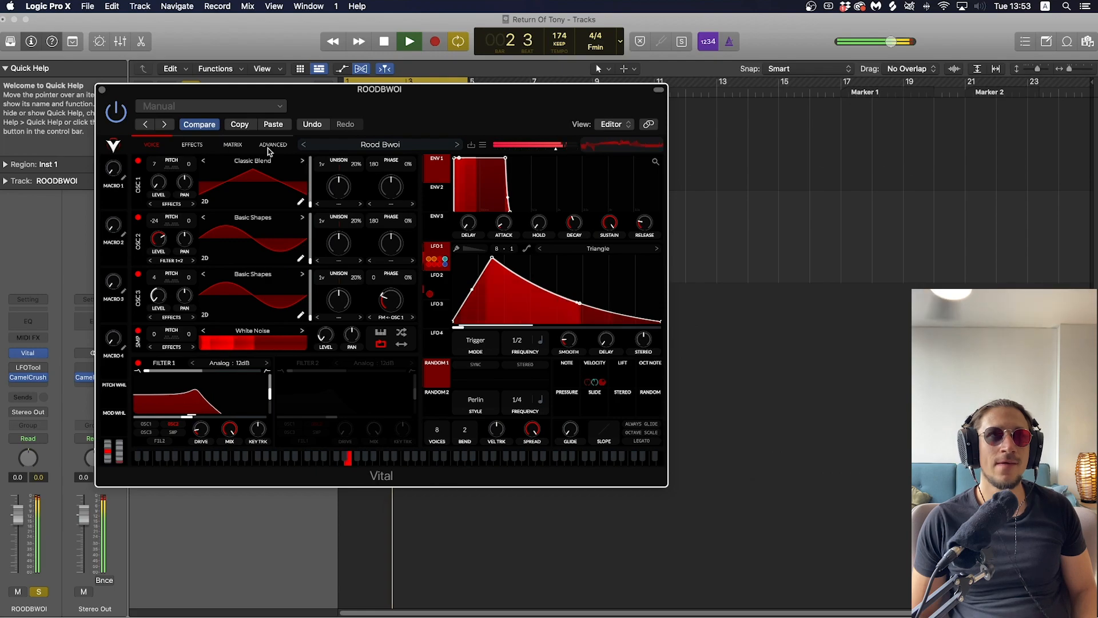
key("space")
left_click(191, 145)
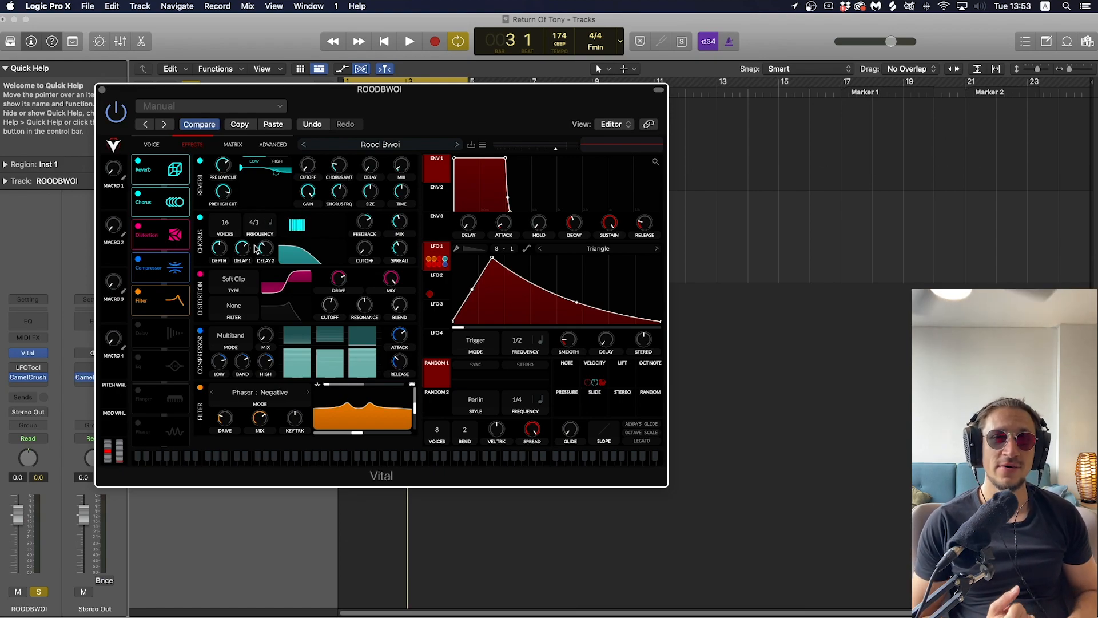
Step: Open the Musical Typing keyboard and examine the chorus, distortion and reverb settings of the Rood Bwoi patch
key("super+k")
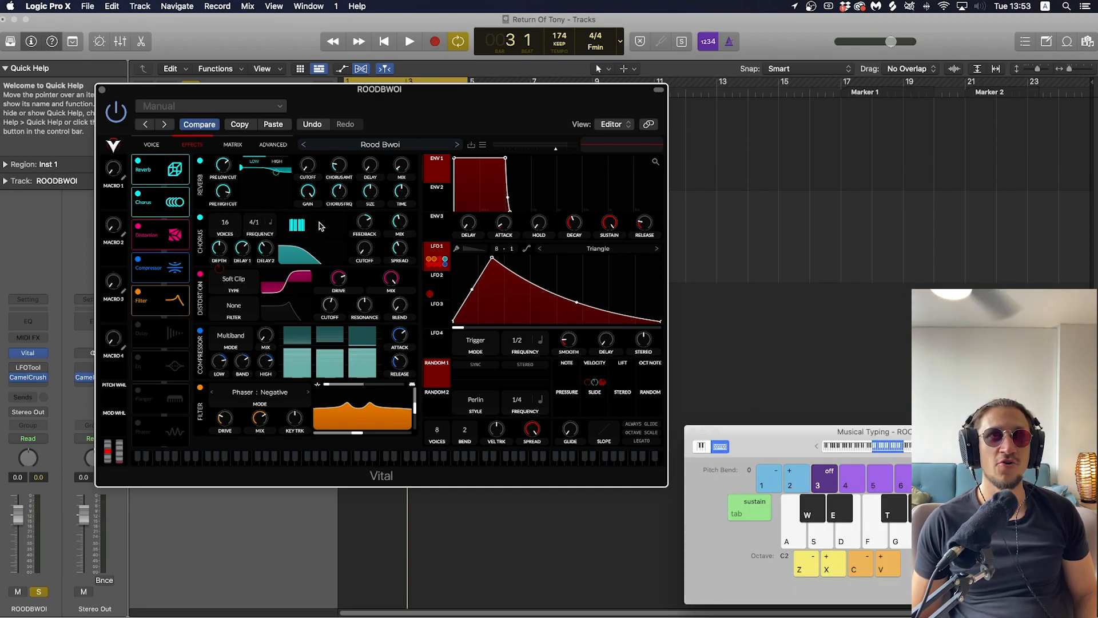
left_click(397, 227)
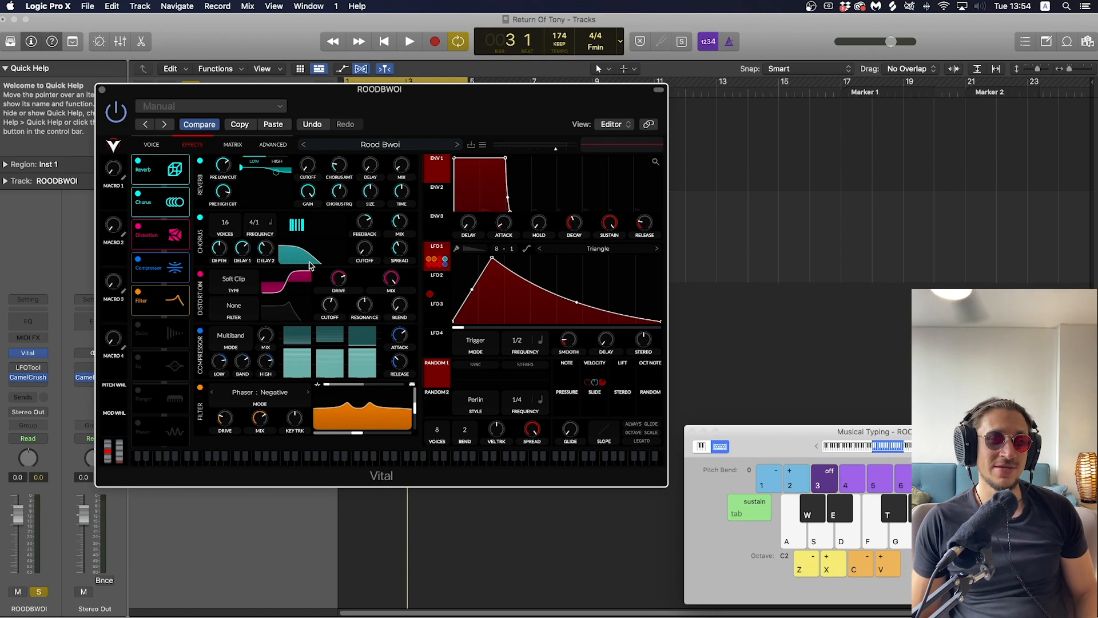
left_click_drag(365, 249, 358, 275)
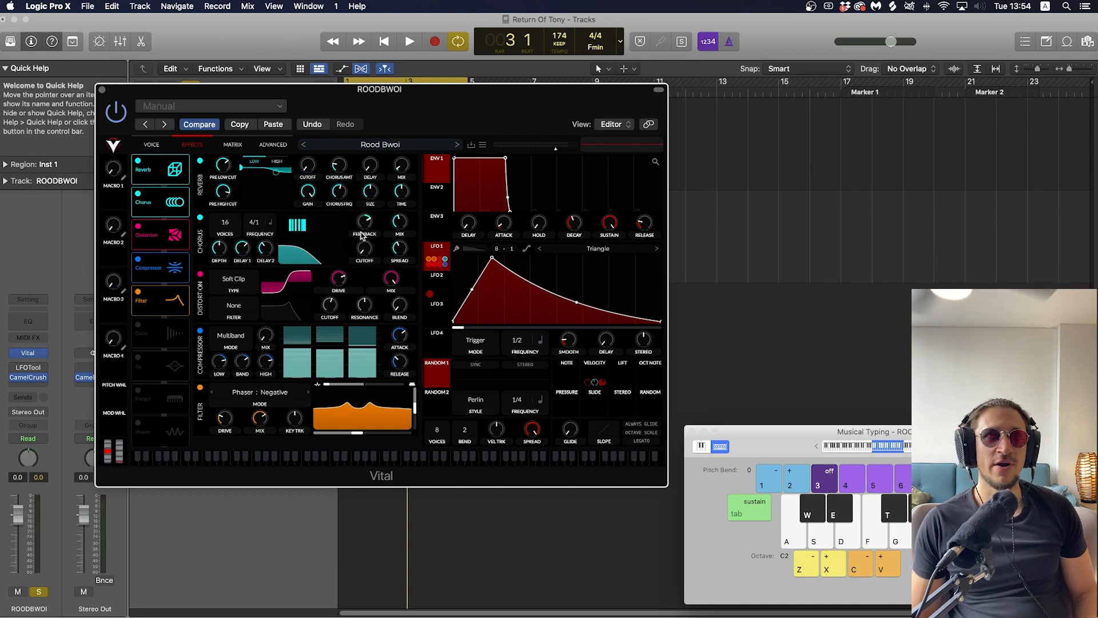
mouse_move(344, 277)
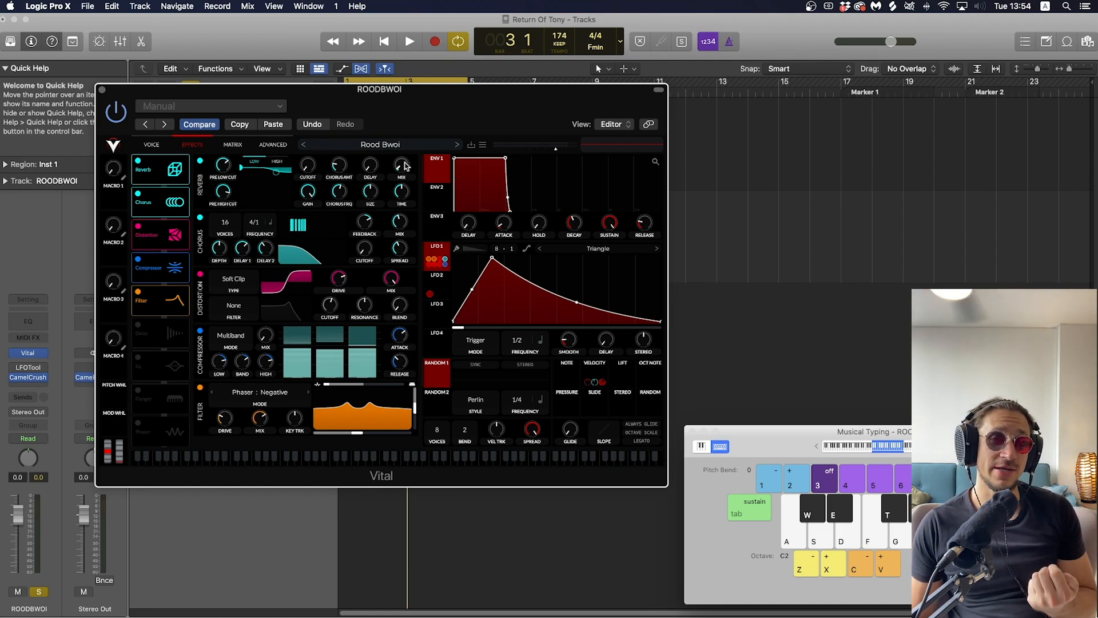
mouse_move(217, 169)
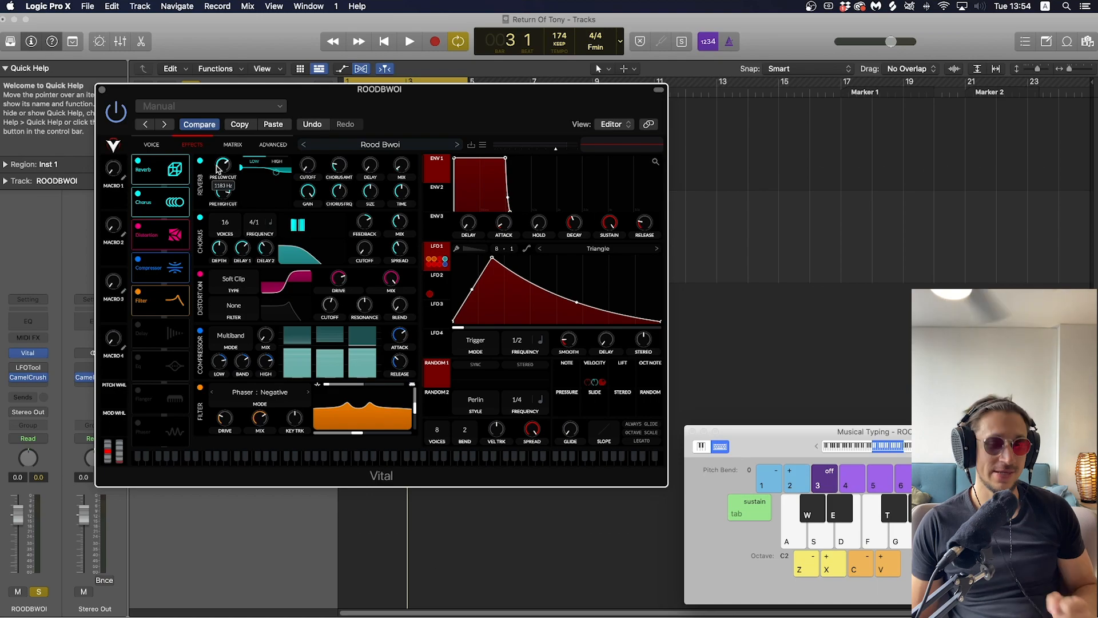
Step: Reopen the Musical Typing keyboard and audition the Rood Bwoi patch with a few single notes
key("super+k")
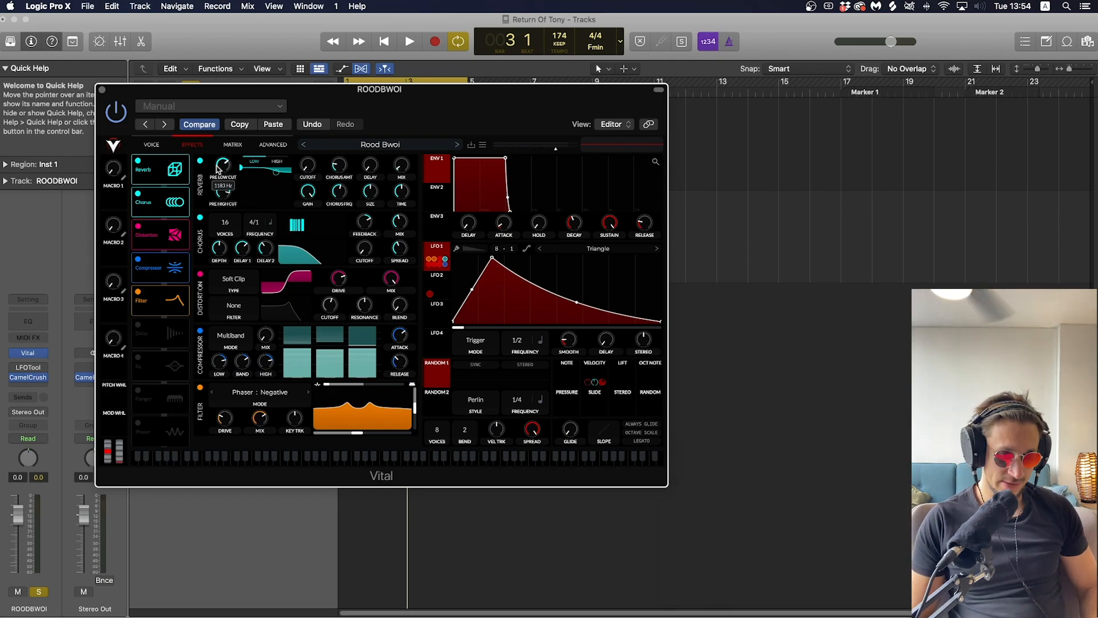
key("super+k")
key("e")
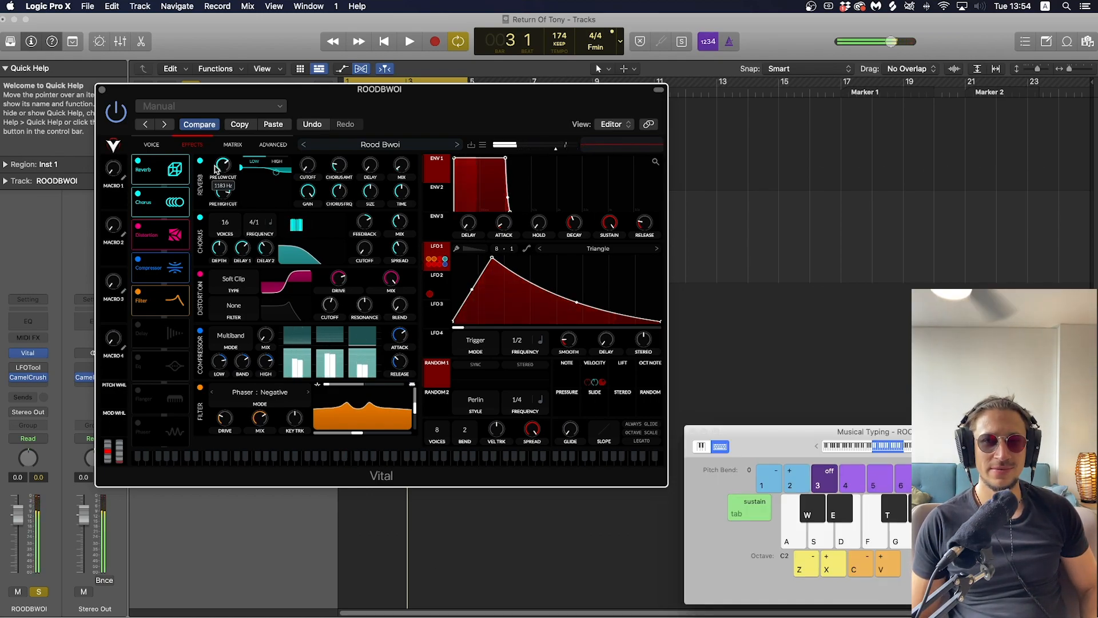
key("e")
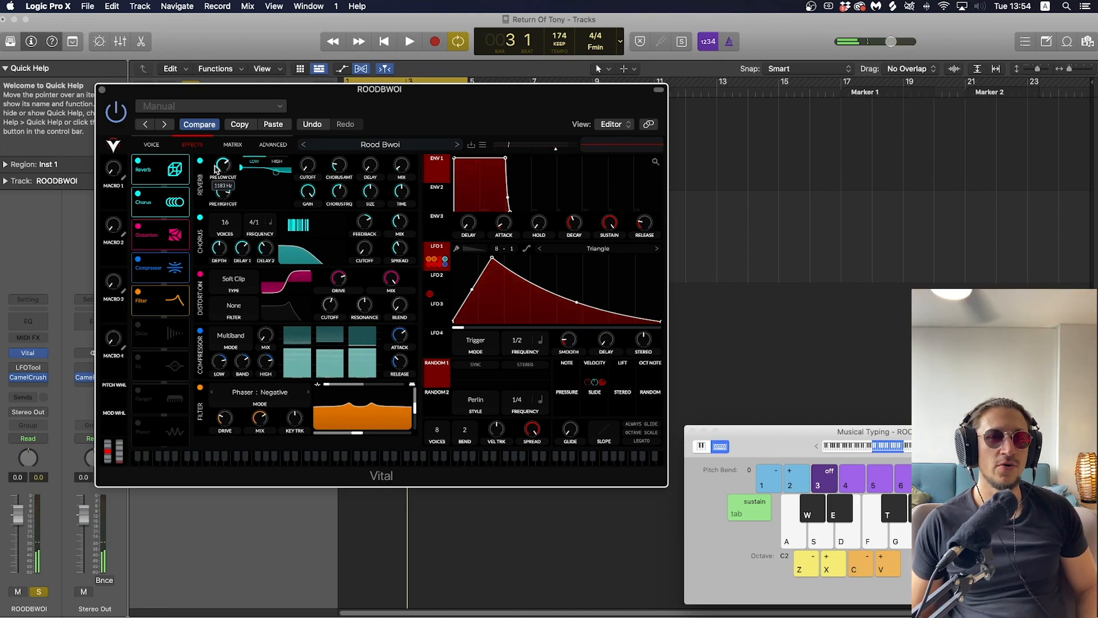
key("d")
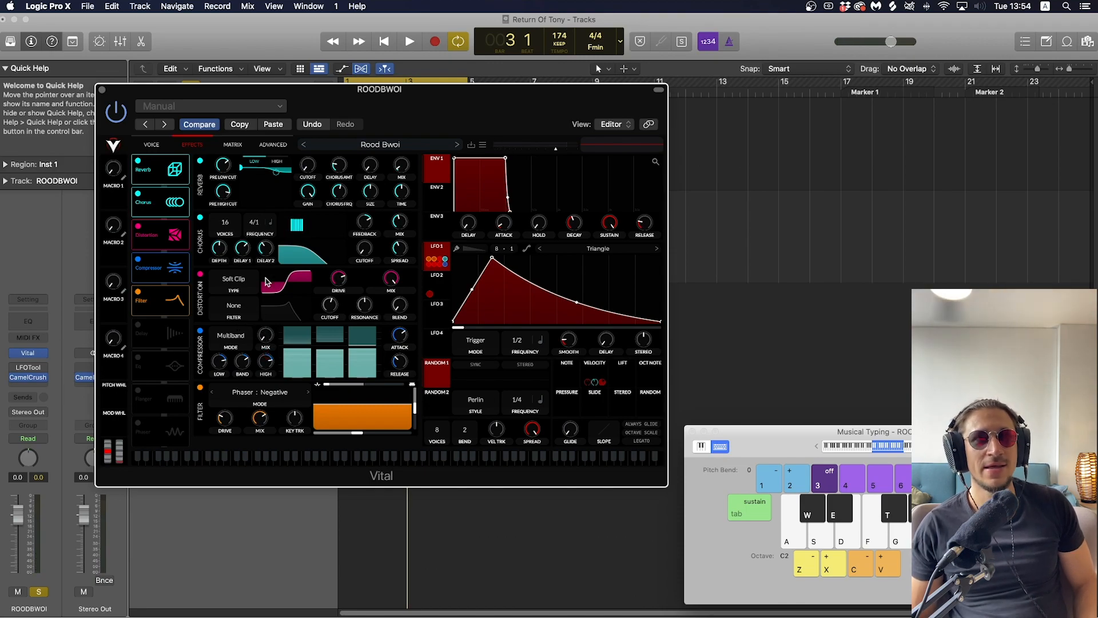
Step: Examine Vital's compressor settings and the LFO 1 and LFO 2 shapes, and audition the patch with LFO 2 displayed
mouse_move(271, 331)
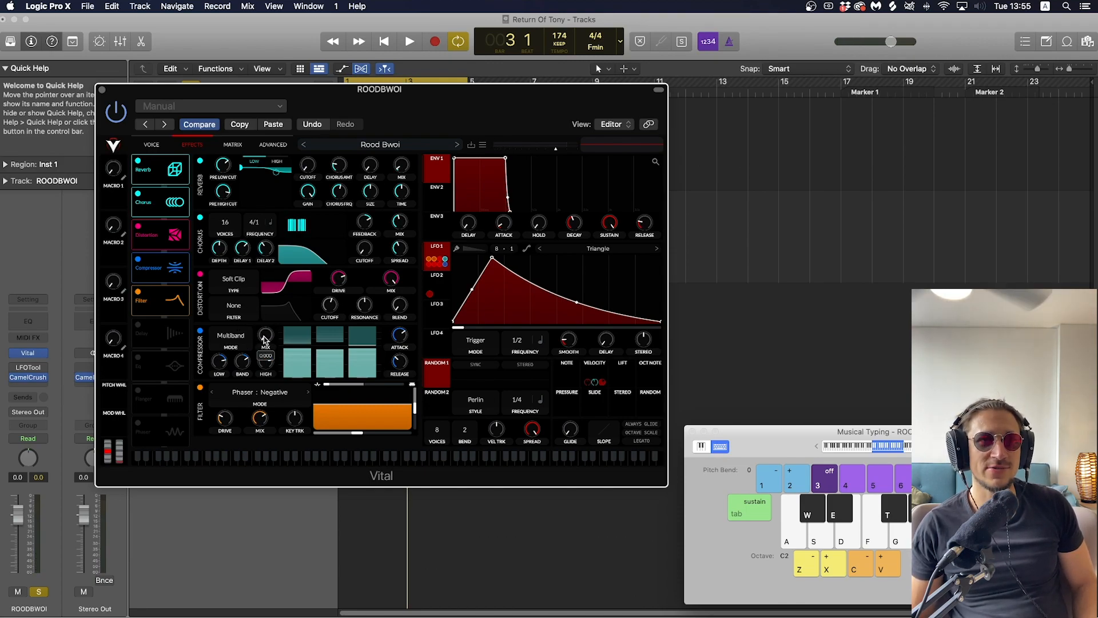
mouse_move(267, 357)
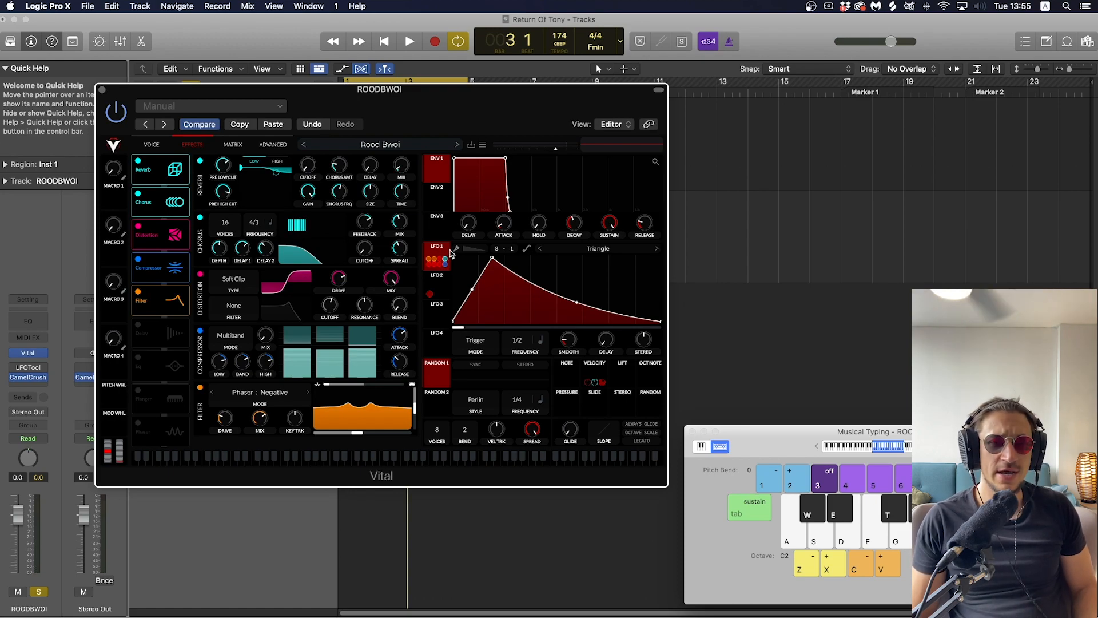
left_click(437, 283)
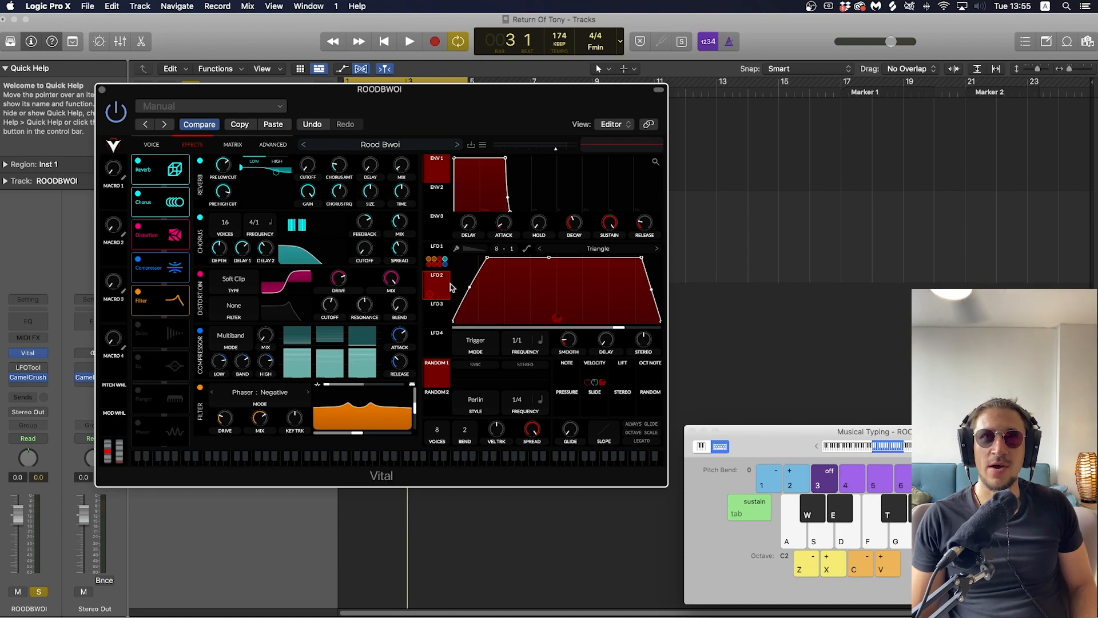
left_click(445, 252)
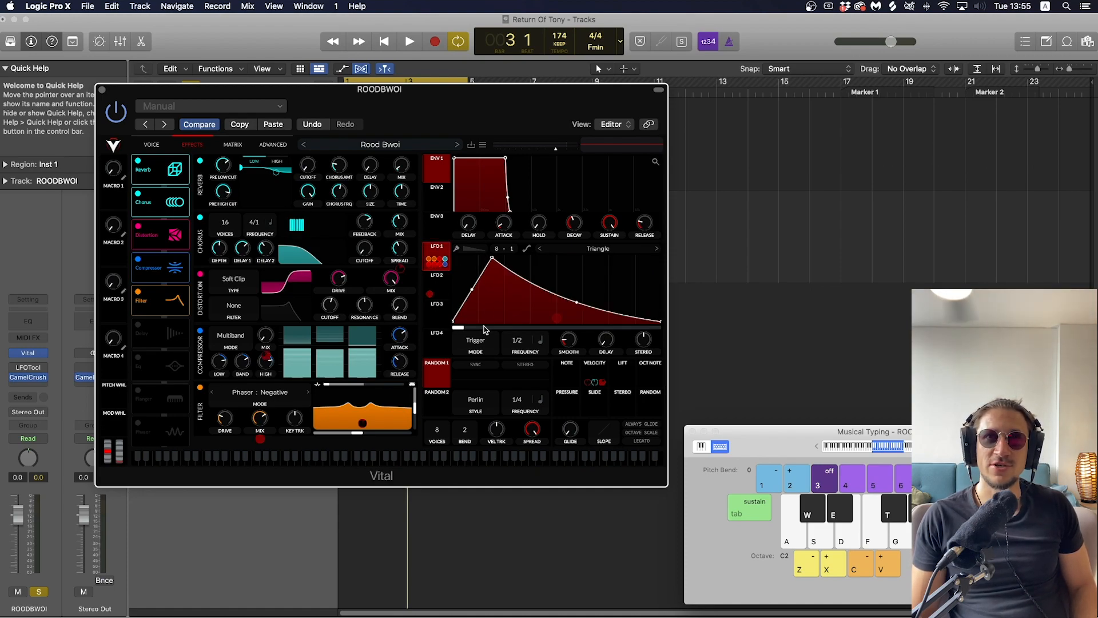
left_click(444, 276)
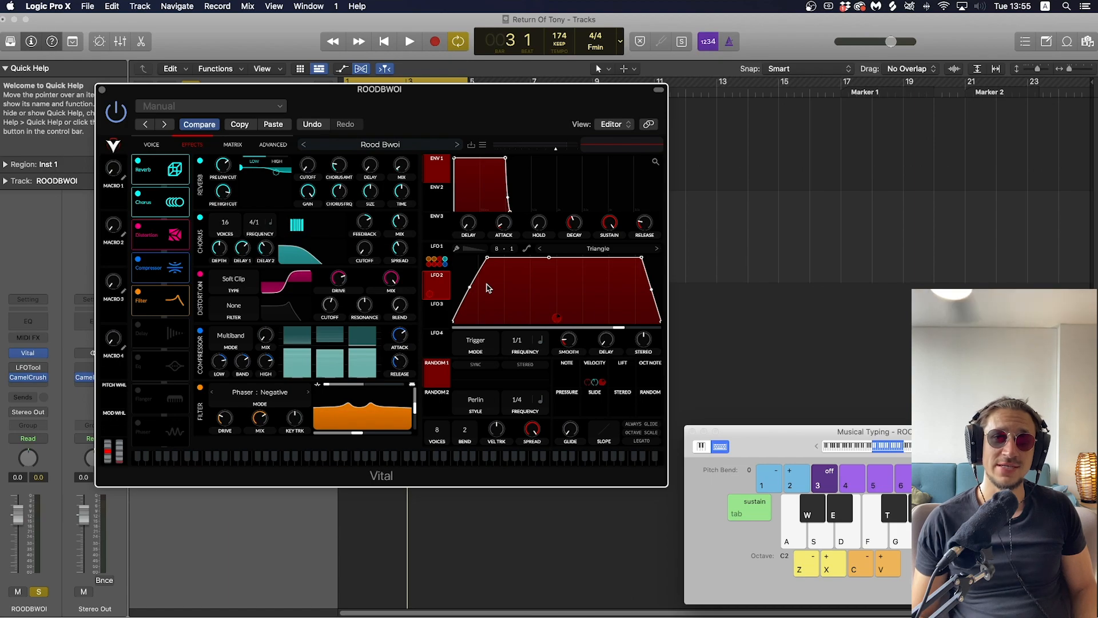
key("e")
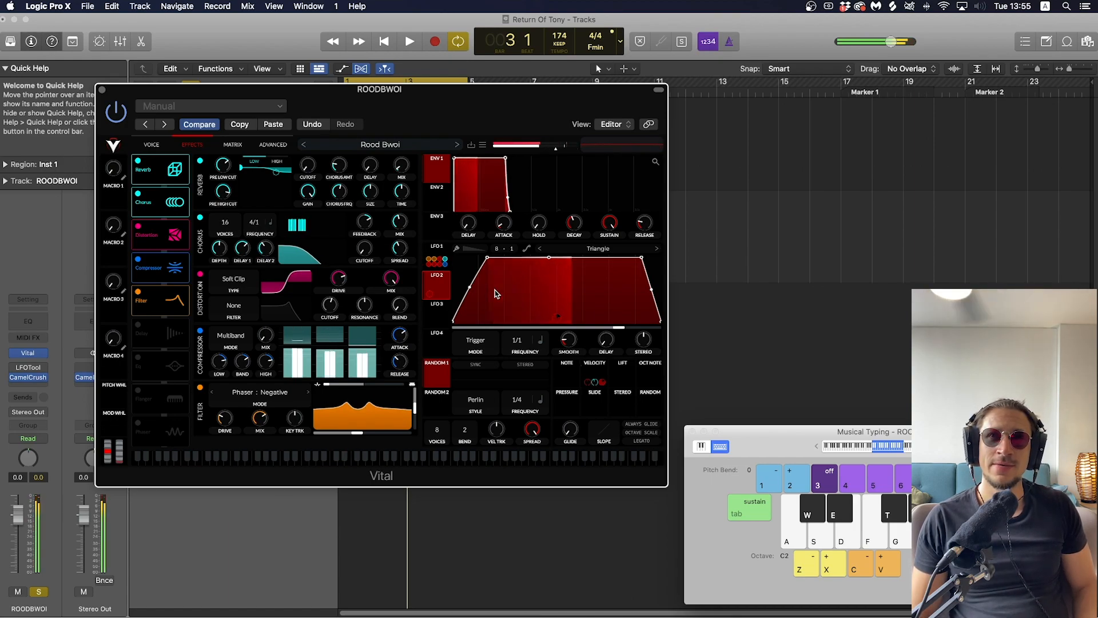
key("e")
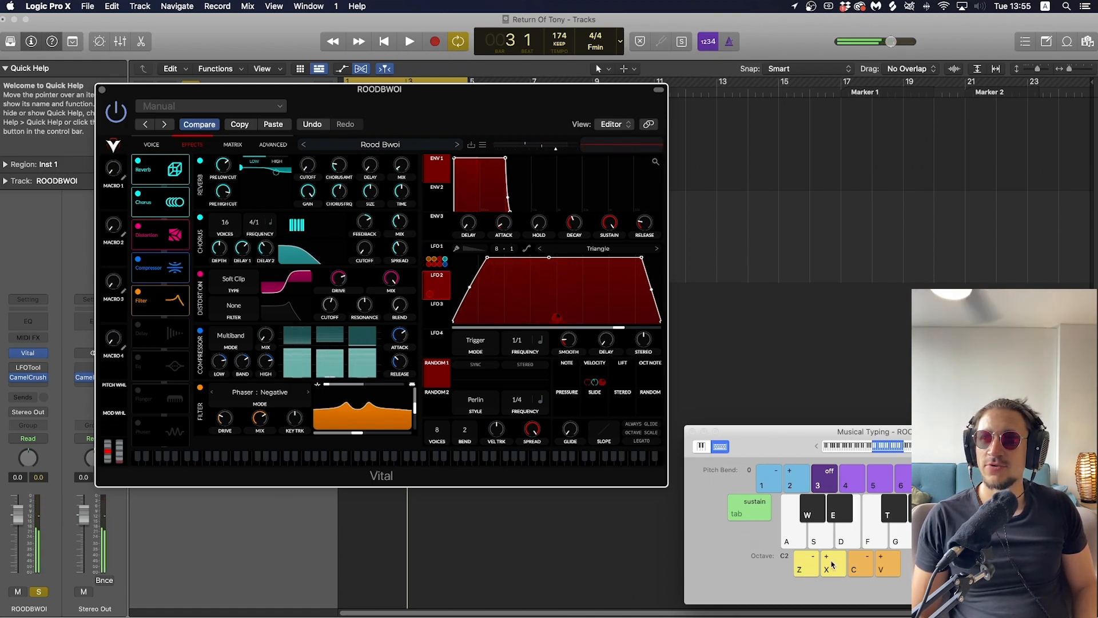
left_click_drag(819, 440, 615, 310)
left_click(632, 431)
left_click(632, 431)
left_click(631, 431)
left_click(632, 431)
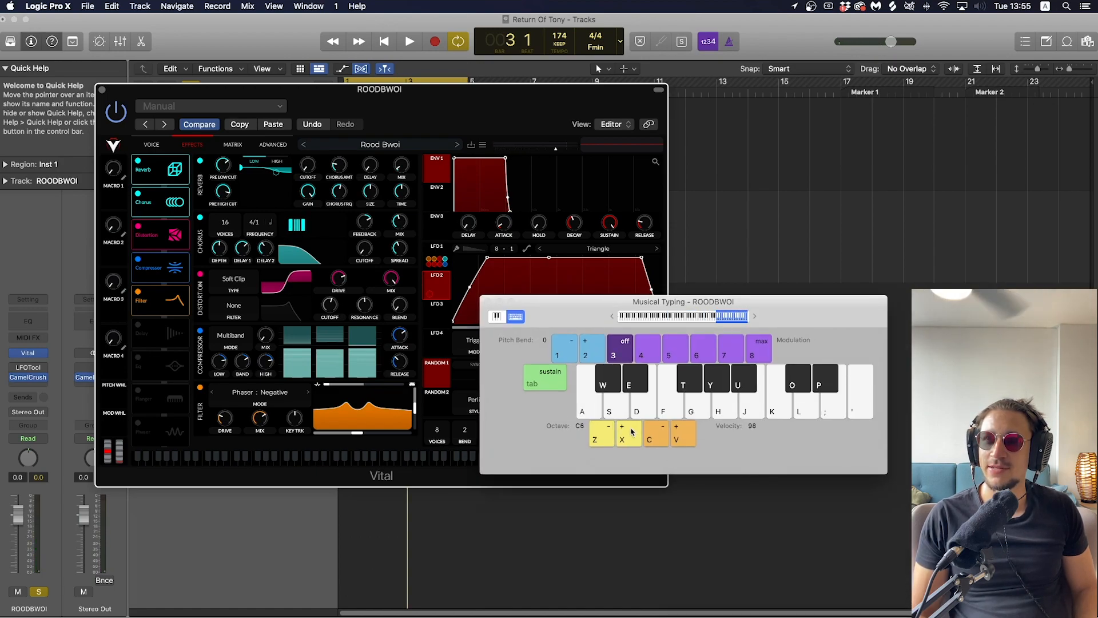
left_click(602, 433)
left_click(602, 433)
left_click(602, 433)
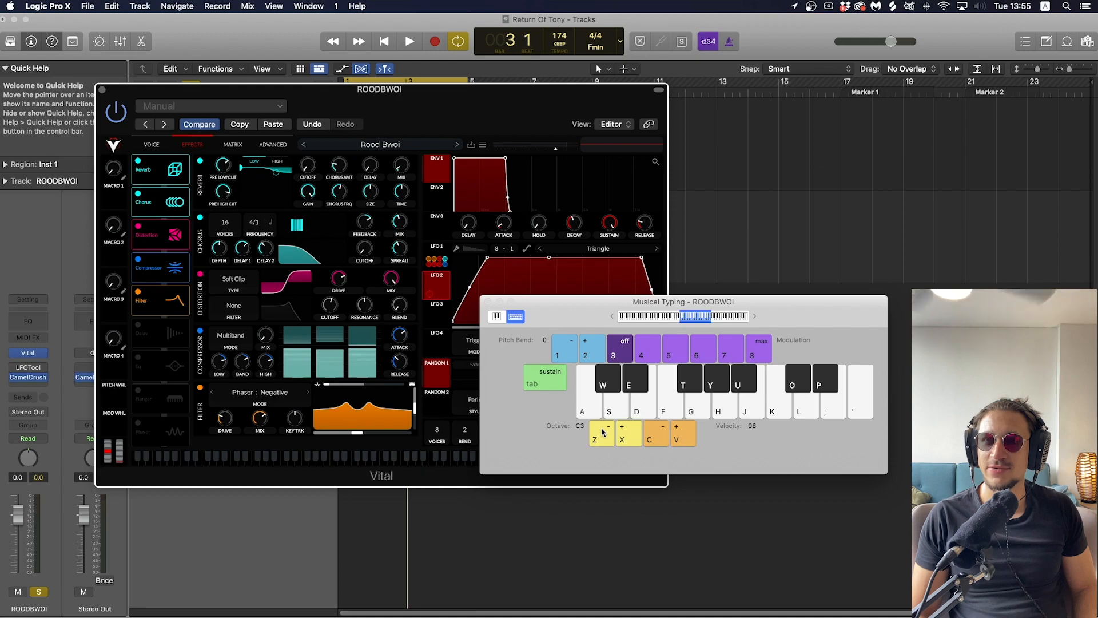
left_click(602, 433)
Step: Set the Musical Typing velocity to 127, move its window clear of the LFO 2 display, and audition a repeated note
left_click(680, 438)
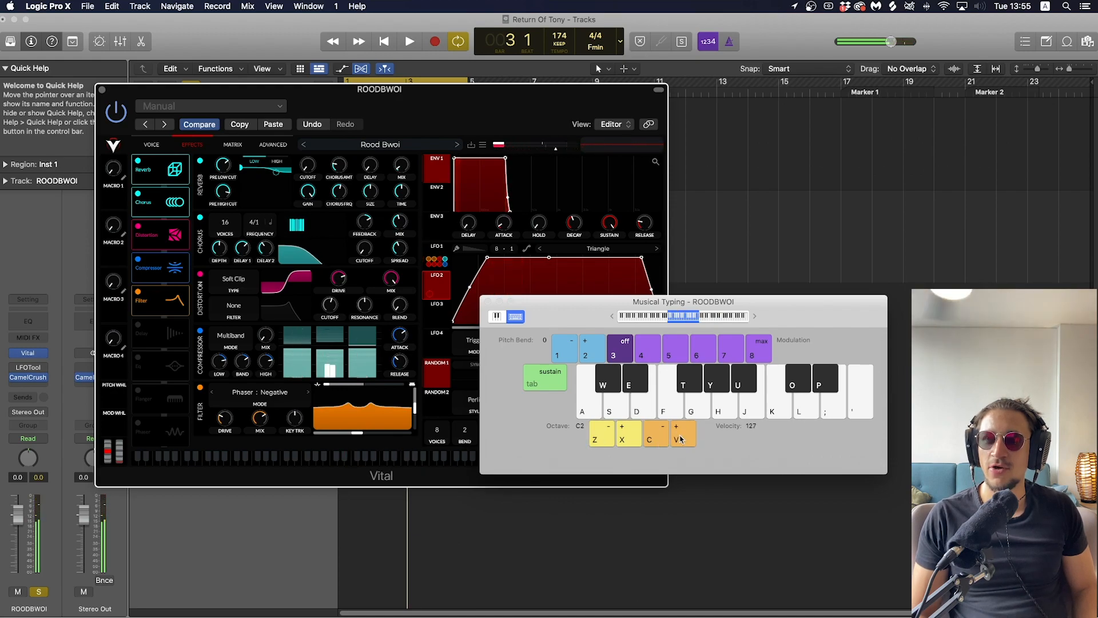
key("d")
left_click_drag(559, 301, 555, 421)
key("d")
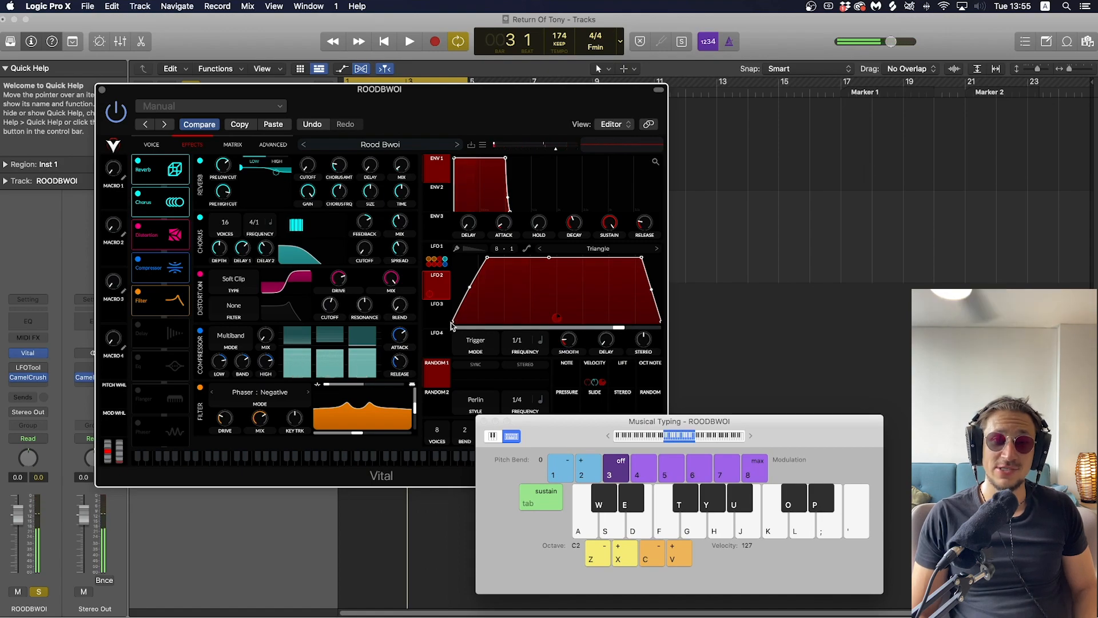
key("d")
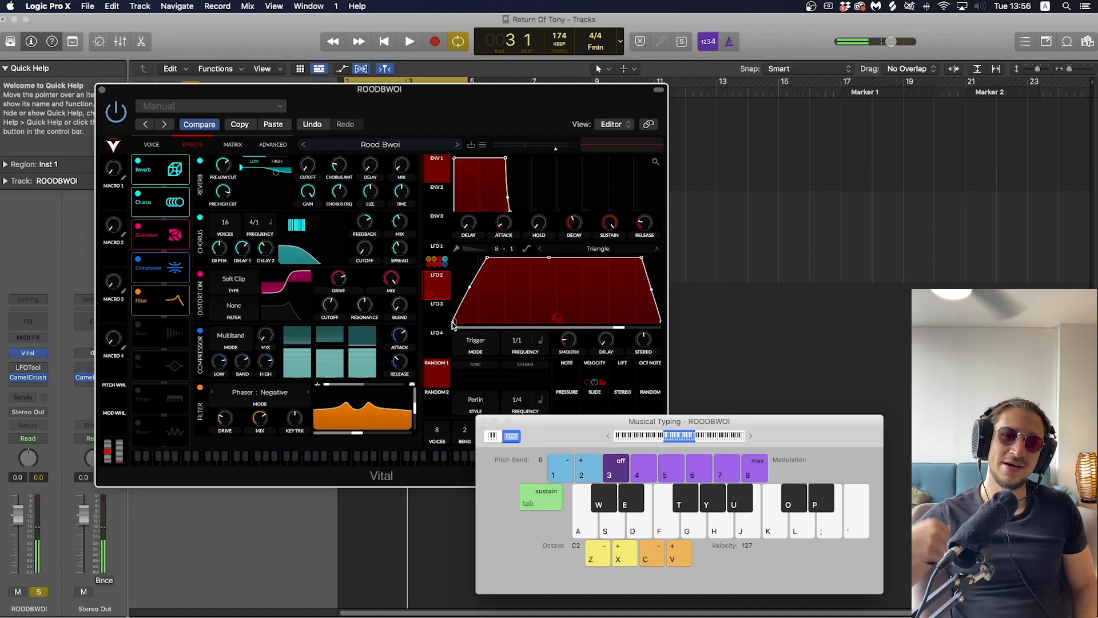
key("d")
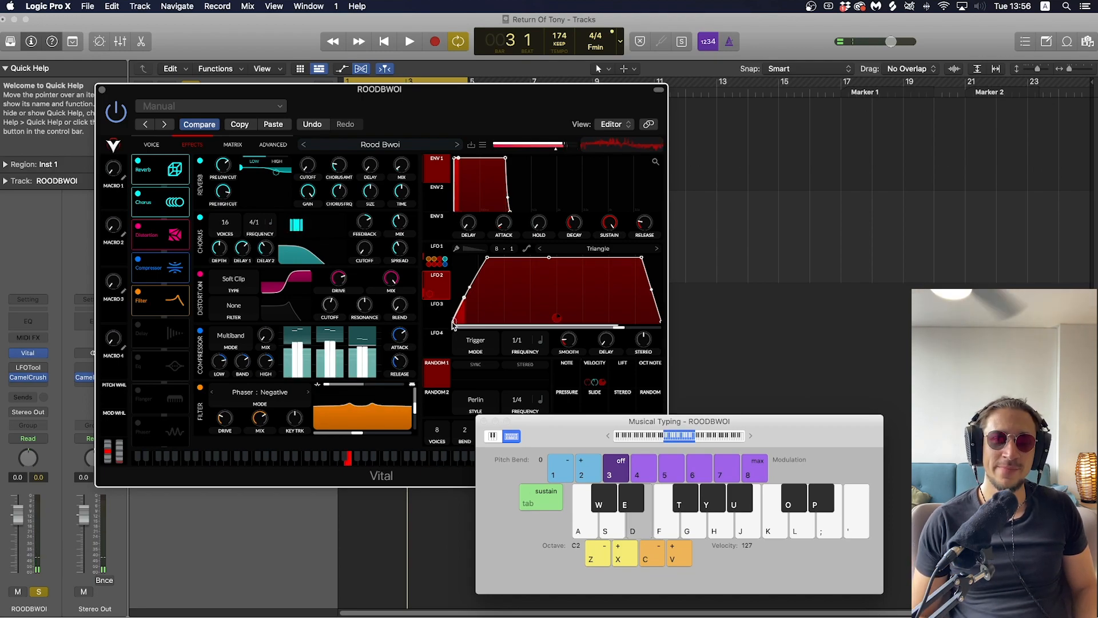
Step: Lower the Musical Typing velocity to 87 and finally to 2, auditioning the same note at each level
left_click(644, 554)
key("d")
key("d")
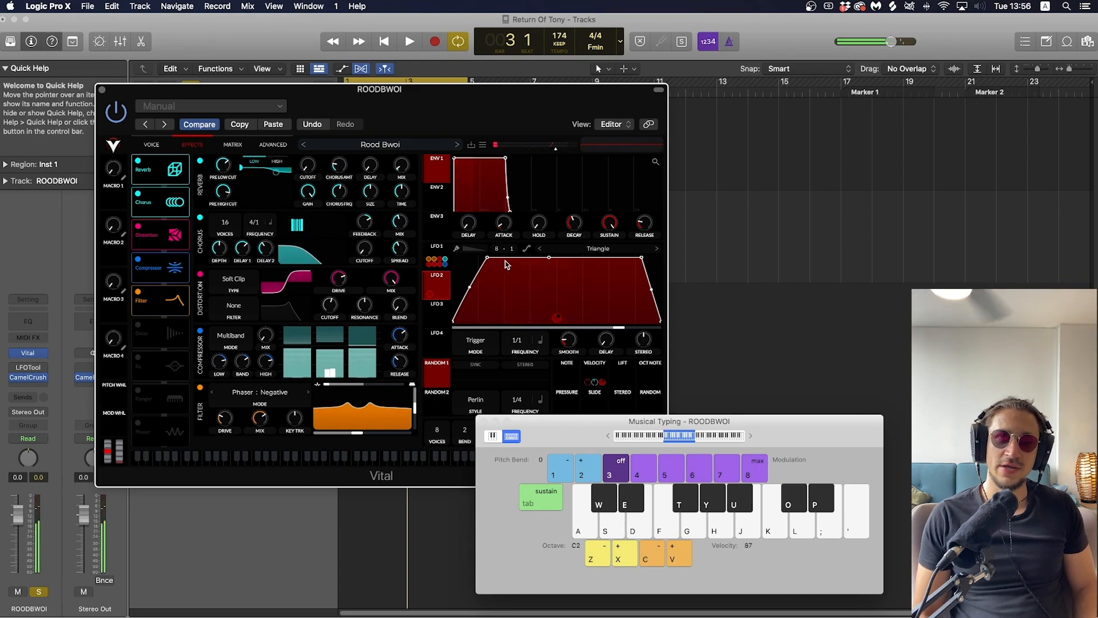
left_click(656, 557)
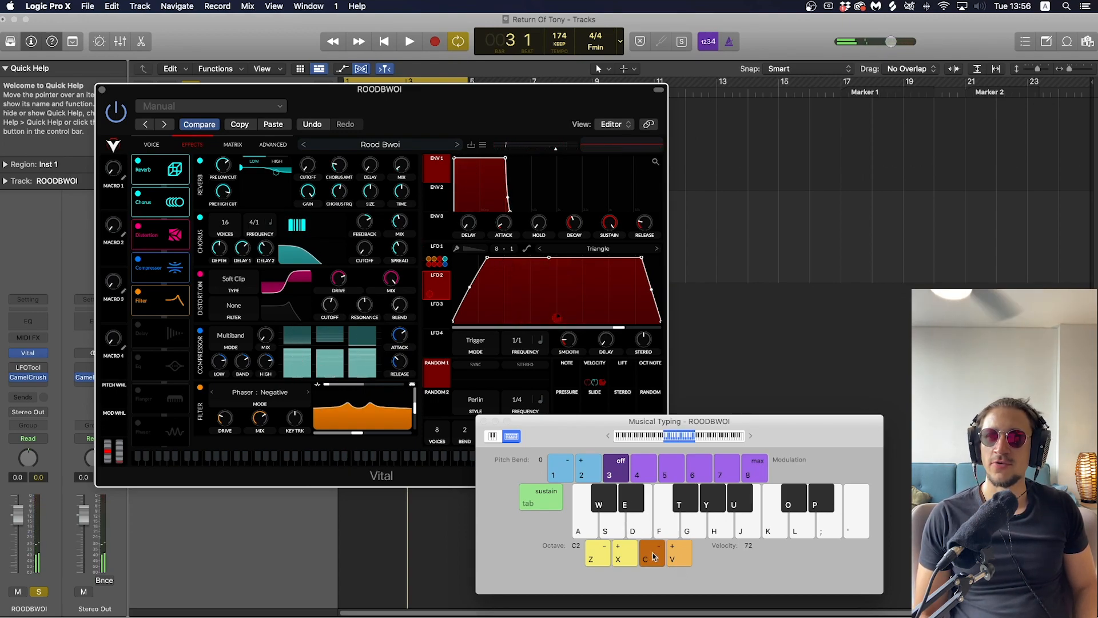
left_click(654, 557)
left_click(652, 556)
left_click(651, 556)
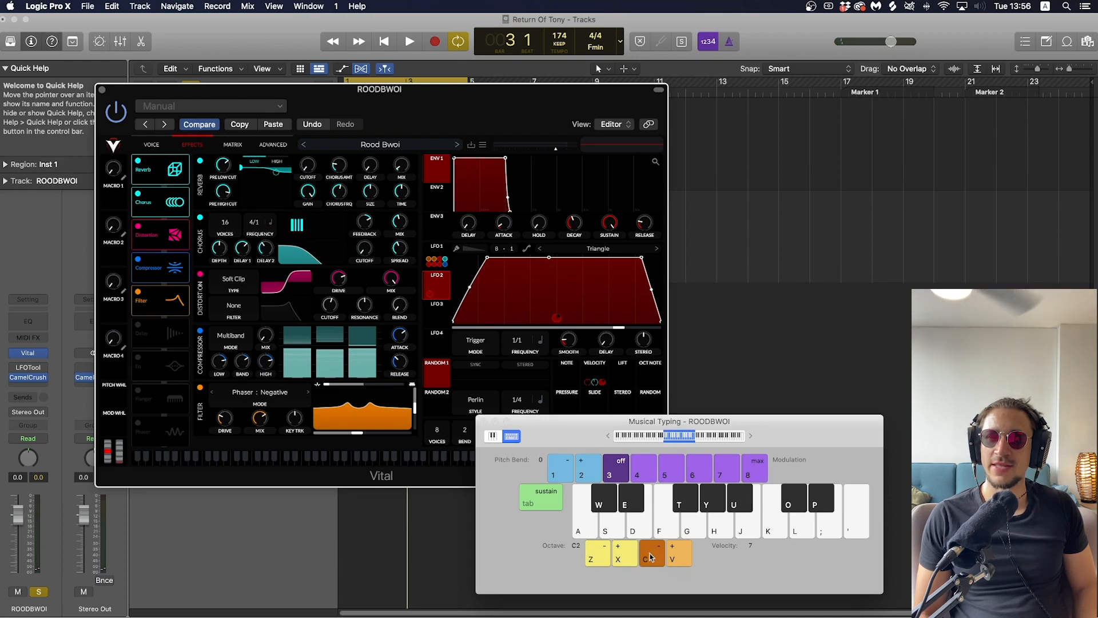
key("d")
key("d")
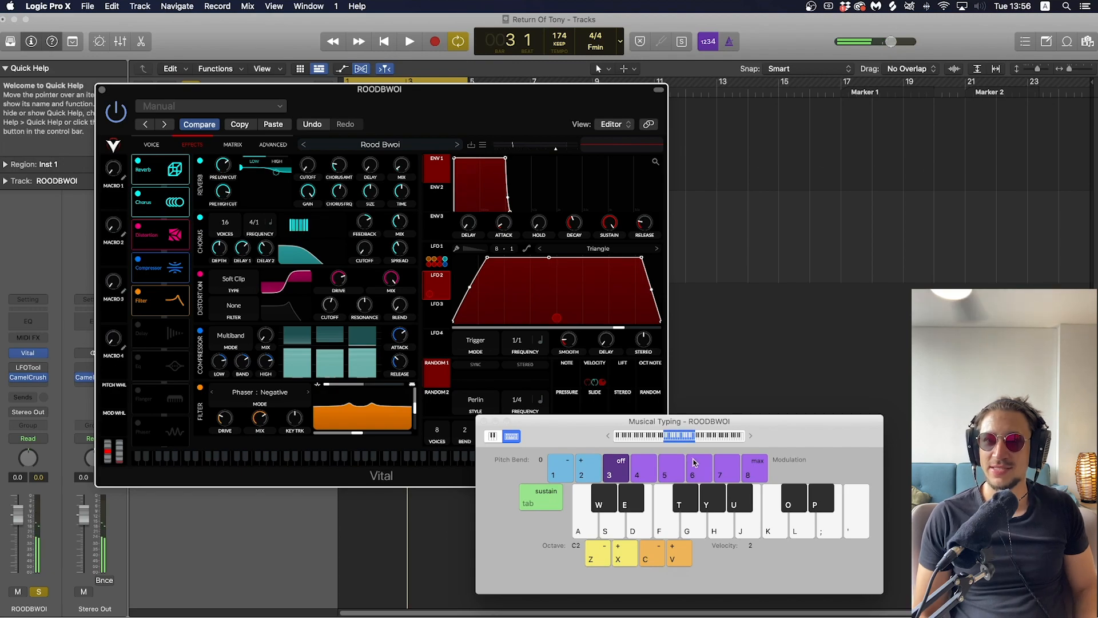
Step: Lower the Musical Typing velocity to 1, audition the same note, and close the Musical Typing keyboard
left_click(656, 545)
key("d")
key("d")
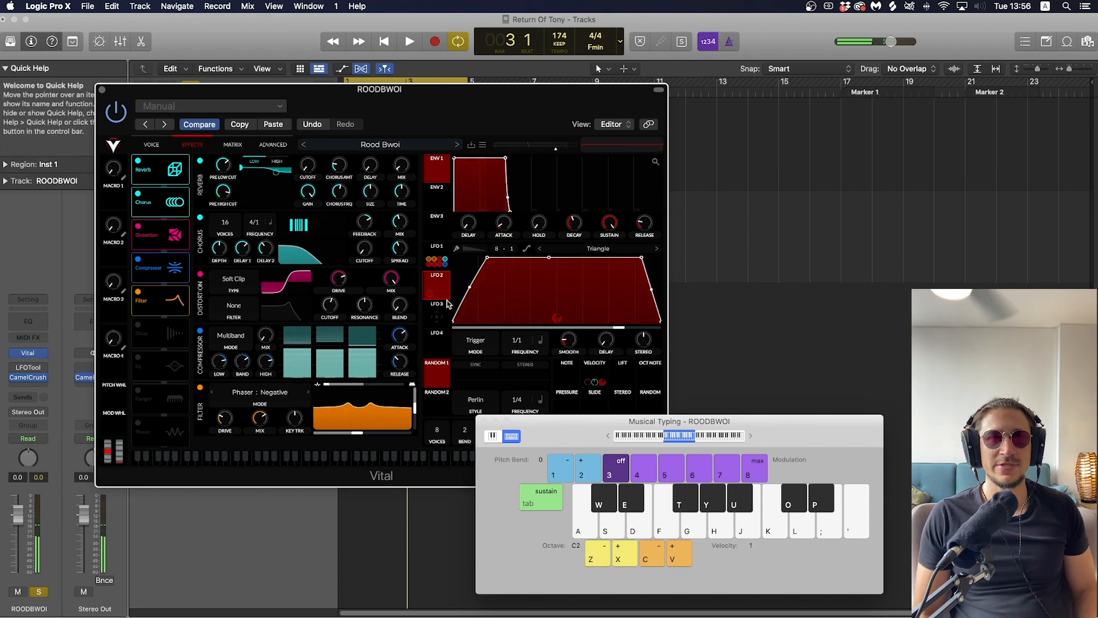
left_click(484, 422)
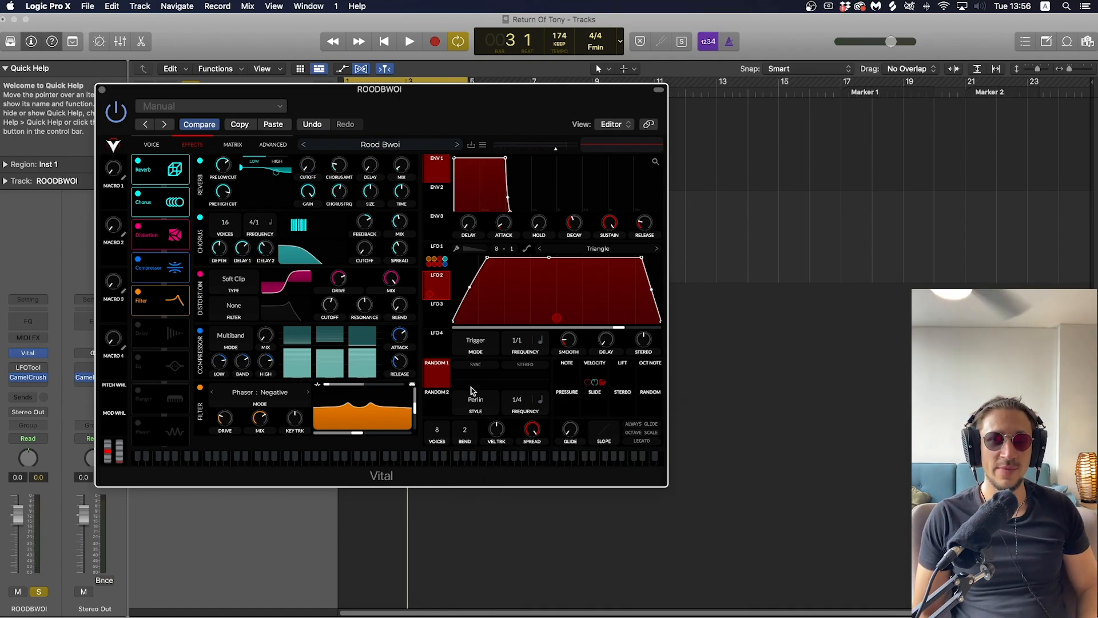
Step: Play back the bass region briefly and review the patch's oscillator and effects pages, finishing on the oscillators
key("space")
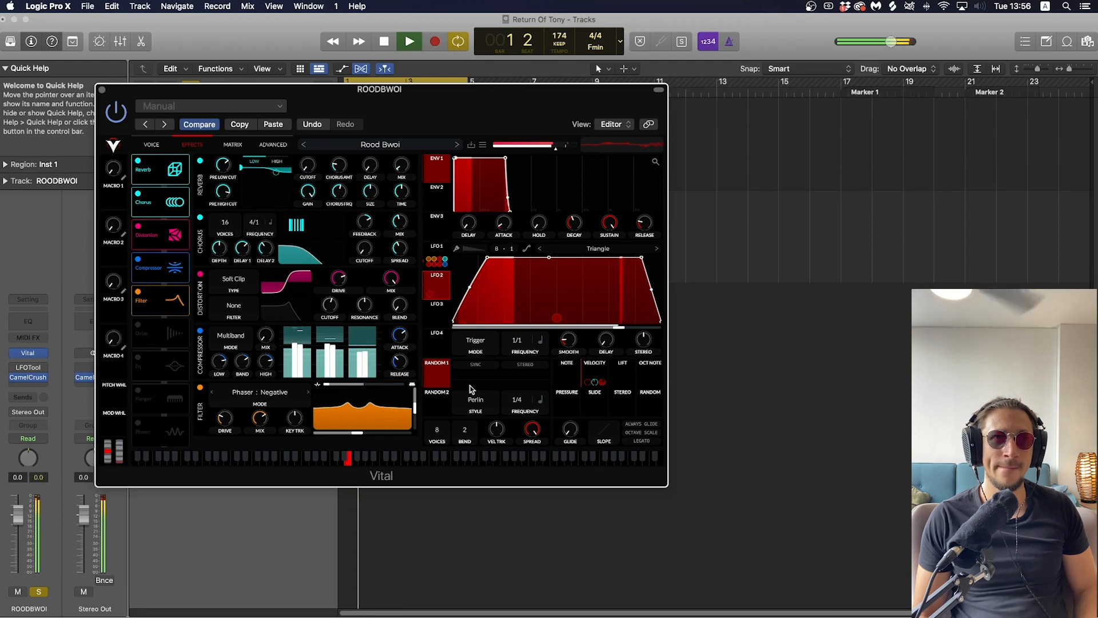
key("space")
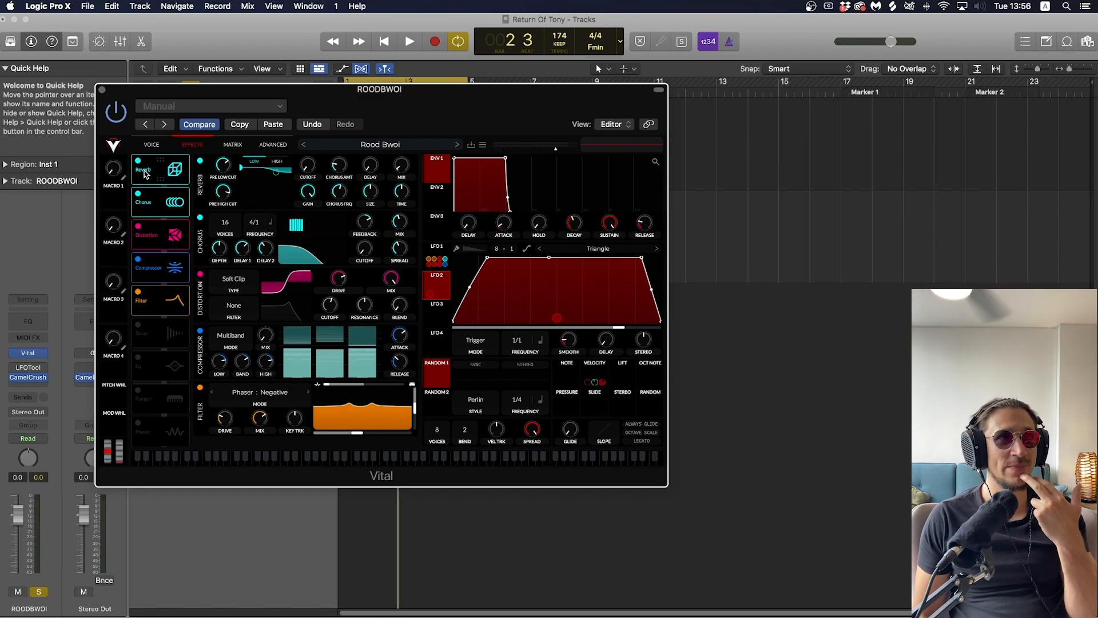
left_click(149, 145)
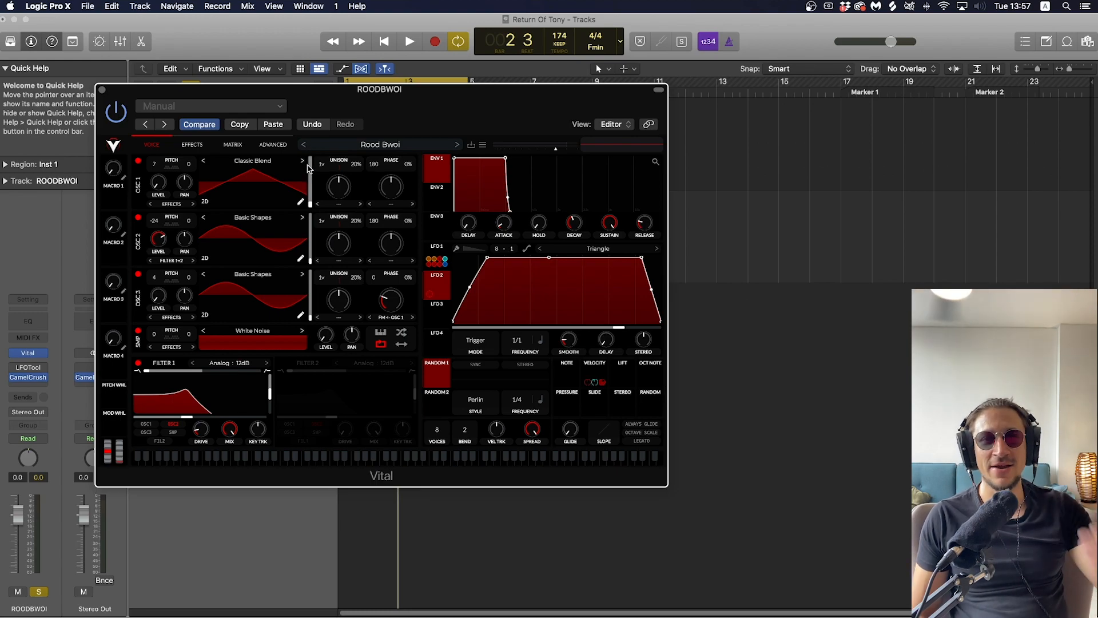
left_click(191, 144)
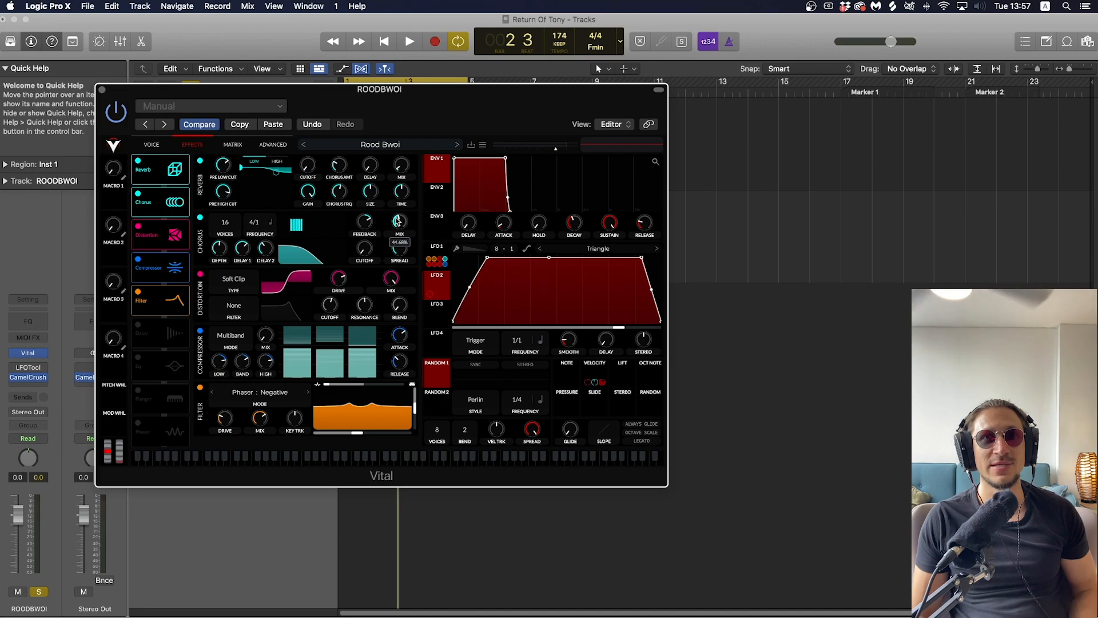
left_click(150, 144)
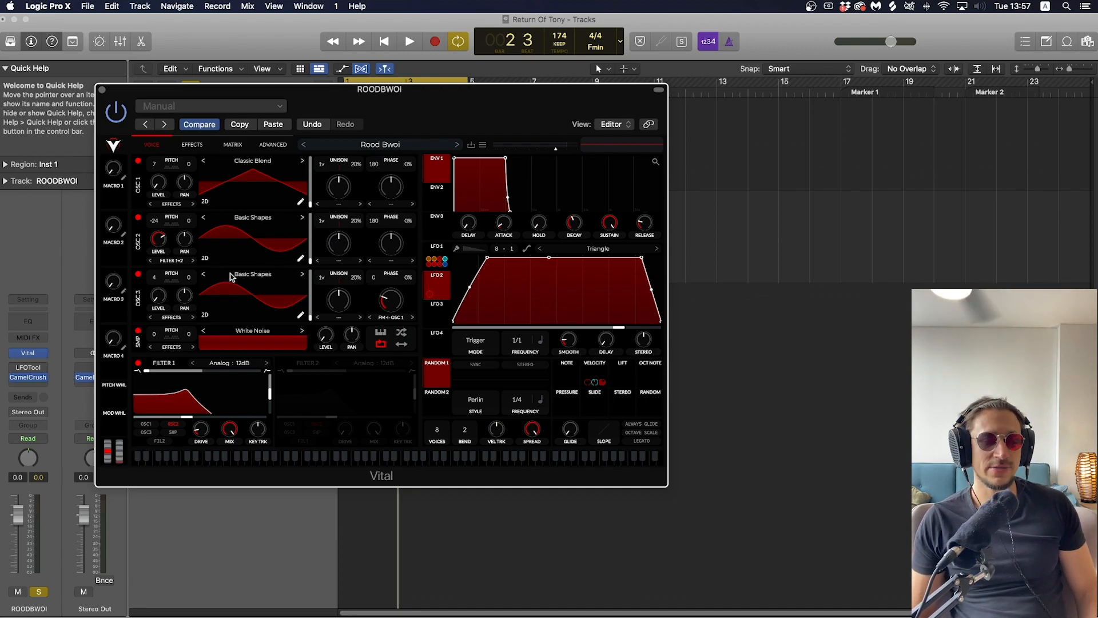
Step: Reopen Musical Typing, switch off oscillators 1 and 3 and the White Noise sampler, and audition oscillator 2 alone
key("super+k")
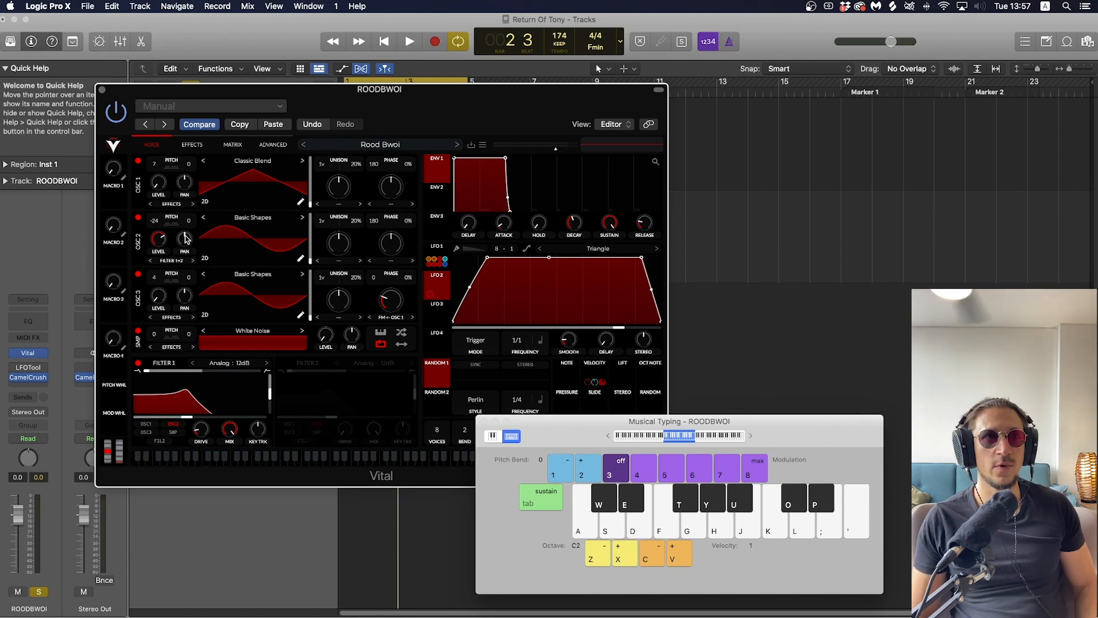
key("d")
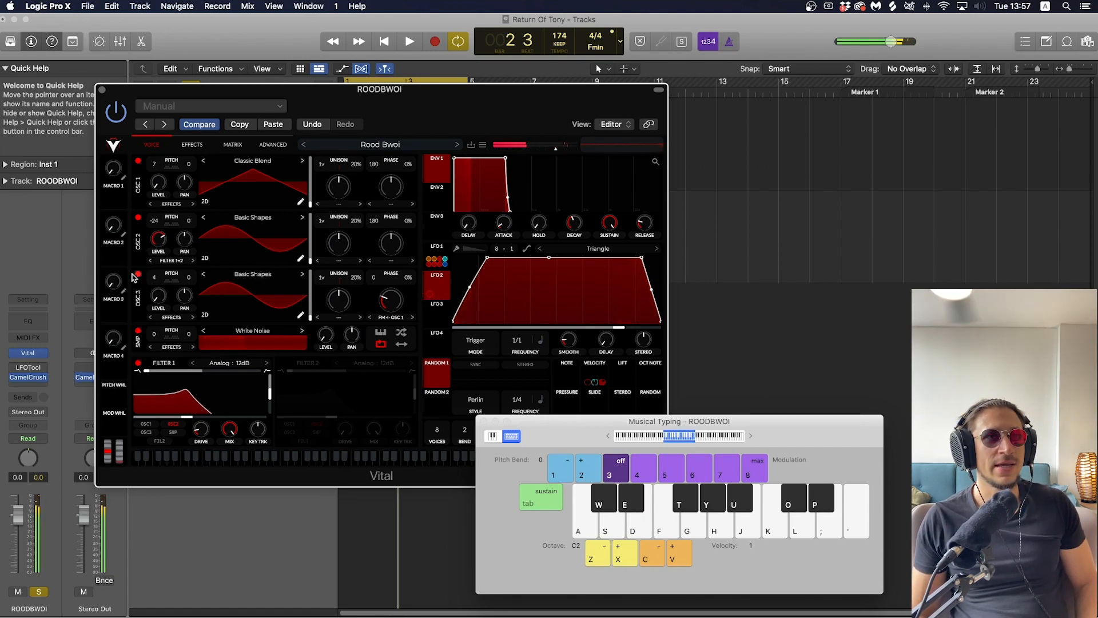
left_click(138, 274)
left_click(138, 160)
key("d")
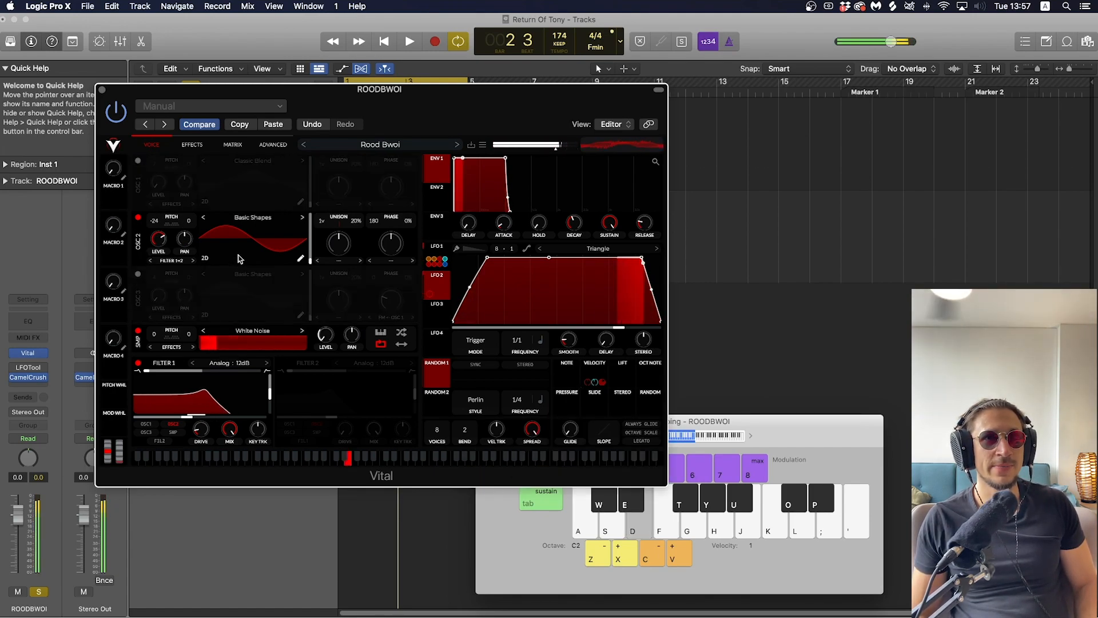
left_click(138, 331)
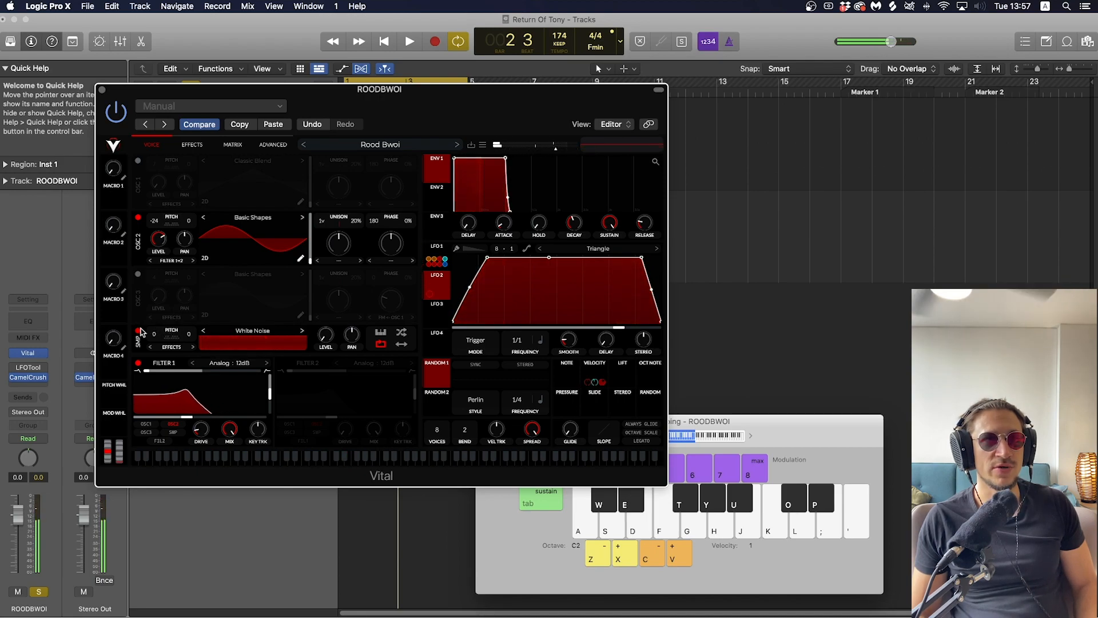
key("d")
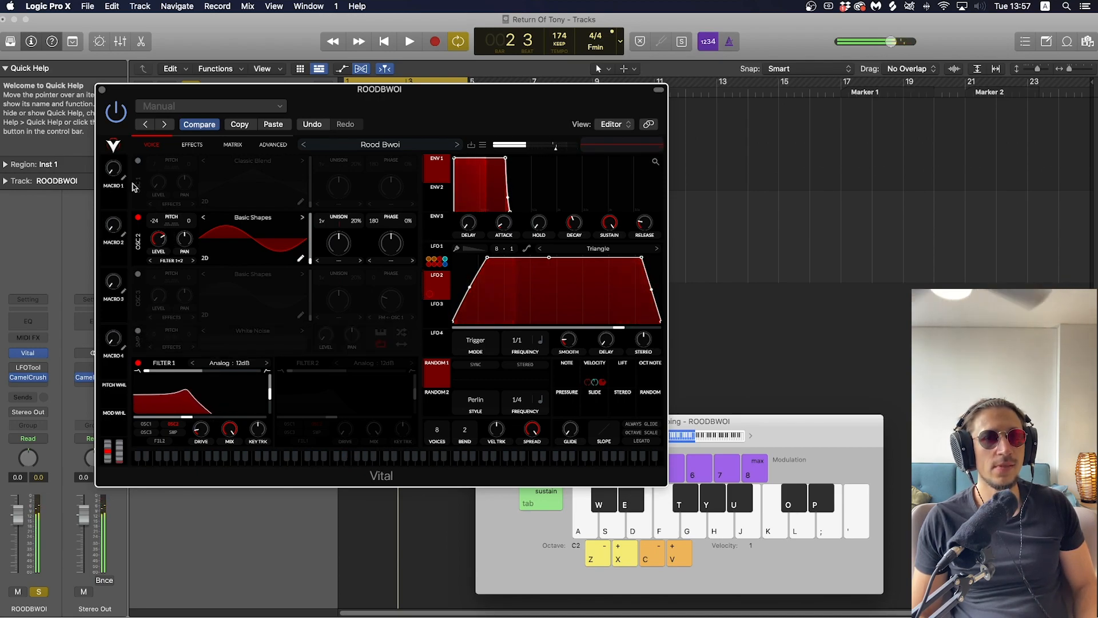
Step: Switch oscillator 1 back on, audition it with its level raised, and return the level to 0
left_click(137, 161)
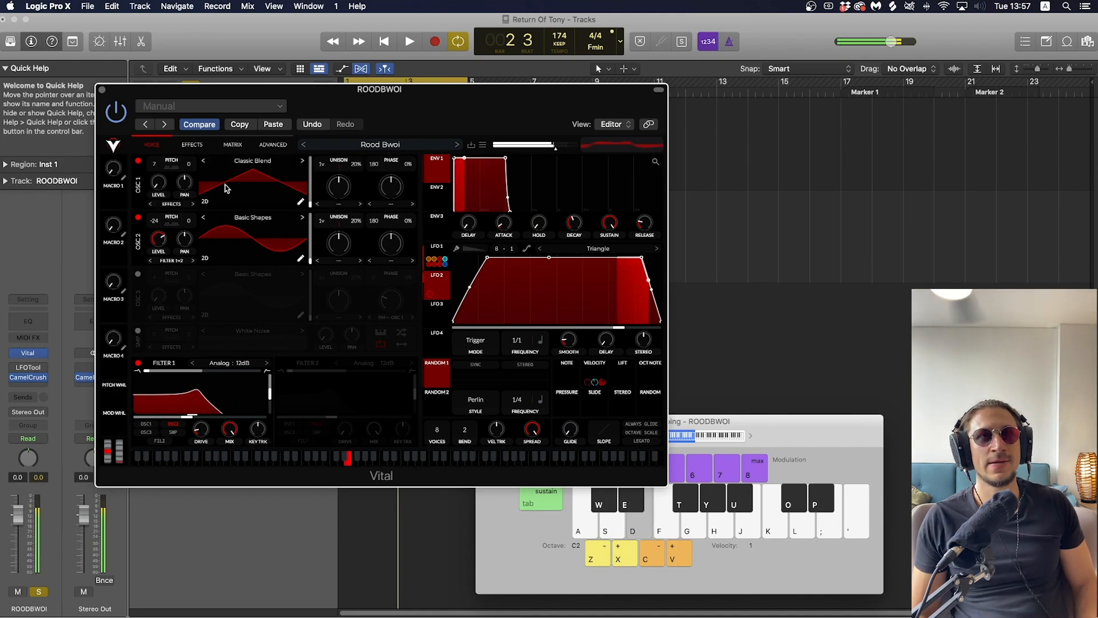
key("d")
left_click_drag(162, 171, 170, 86)
key("d")
key("d")
key("d")
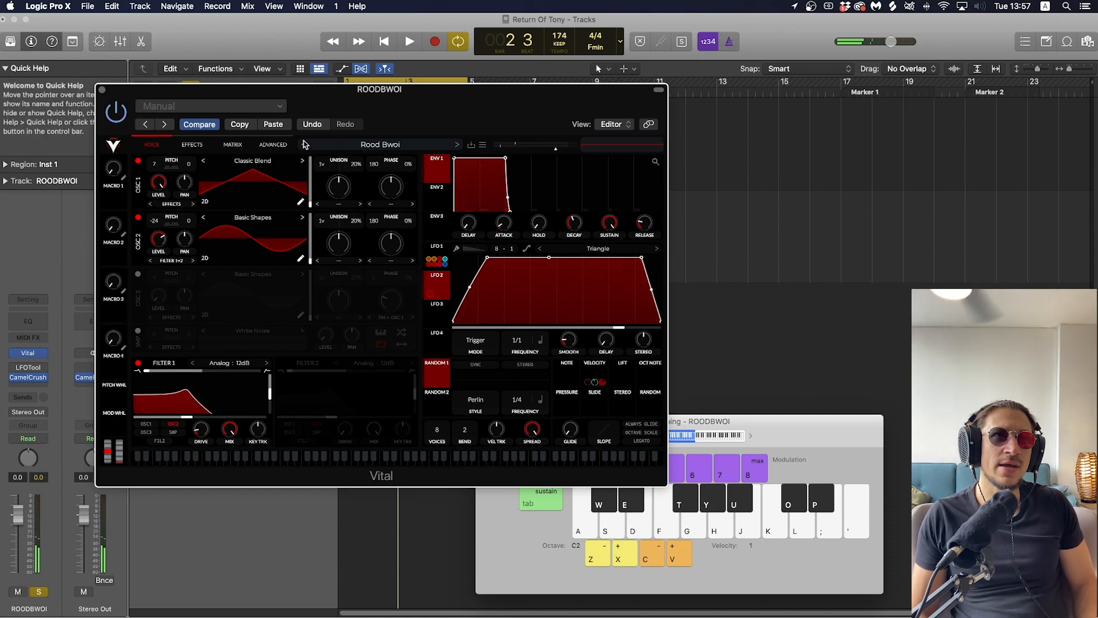
mouse_move(310, 188)
left_mouse_down()
mouse_move(311, 175)
mouse_move(308, 201)
left_mouse_up()
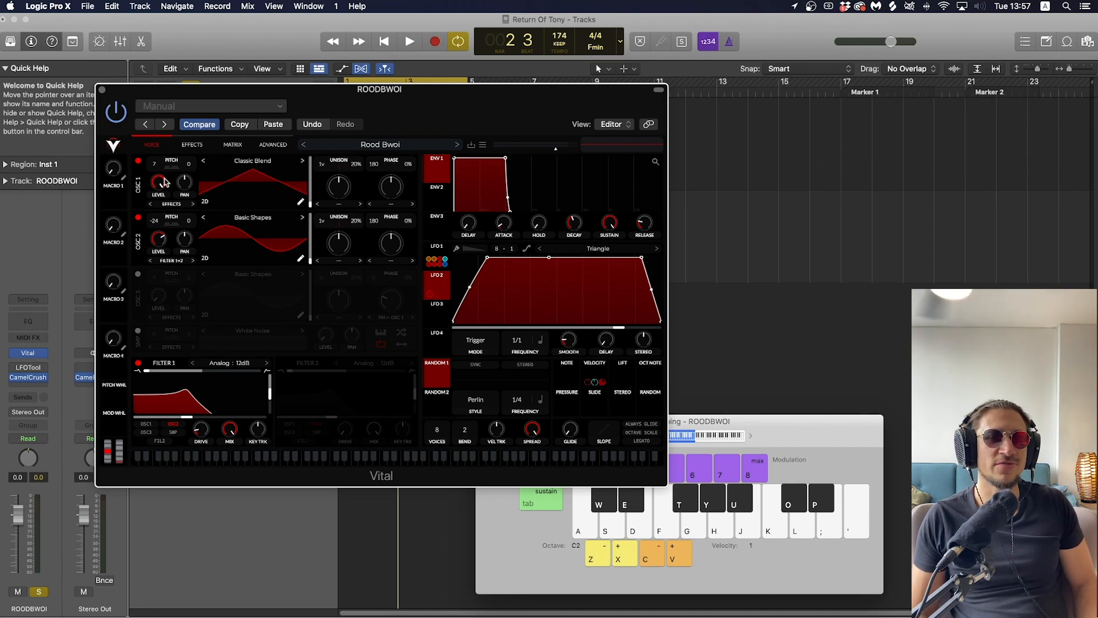
left_click_drag(165, 181, 159, 230)
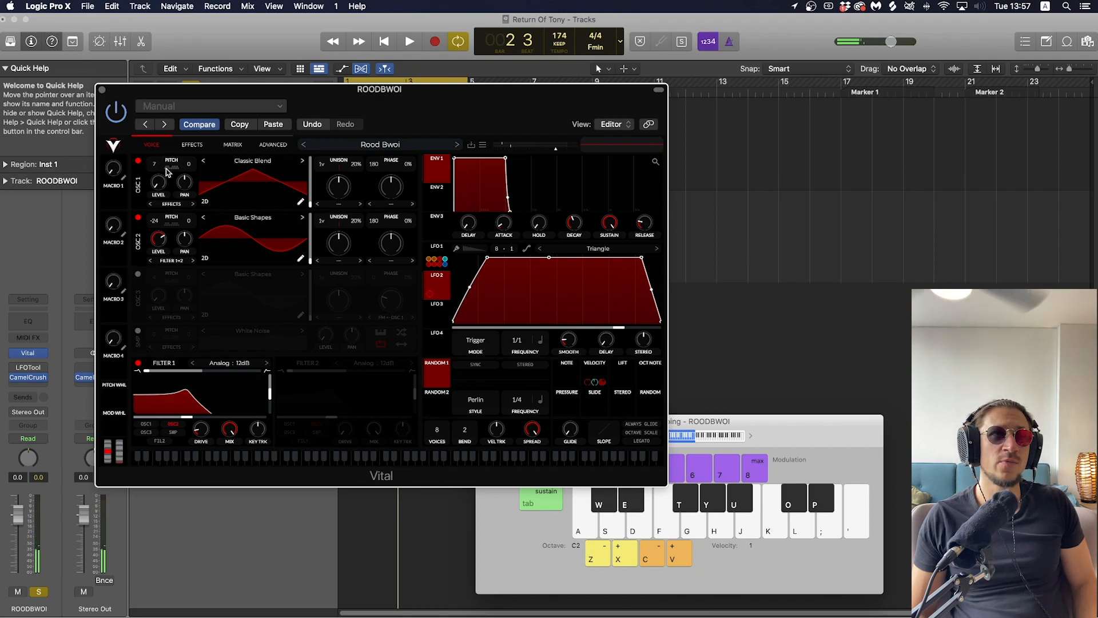
Step: Display LFO 1 and audition the note with oscillator 1's level at 0
left_click(438, 248)
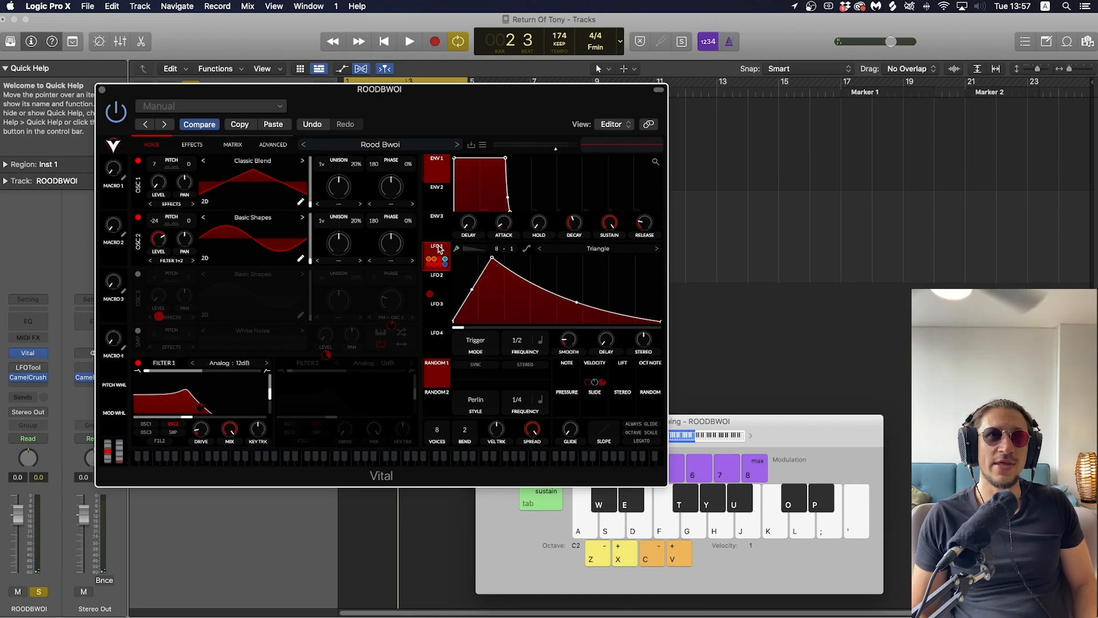
key("d")
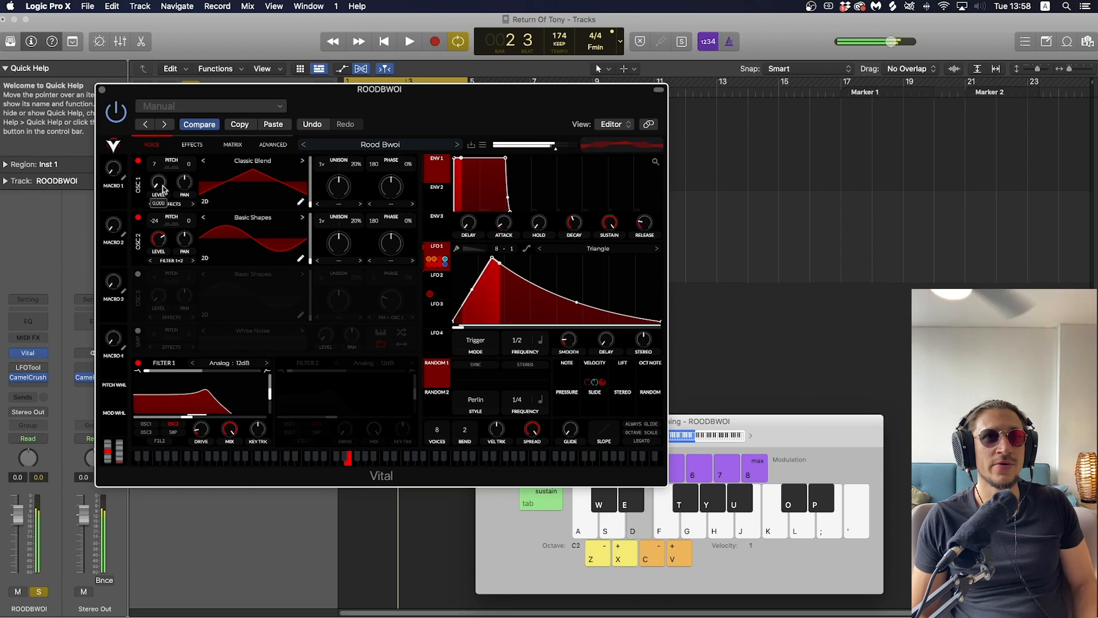
left_click(160, 185)
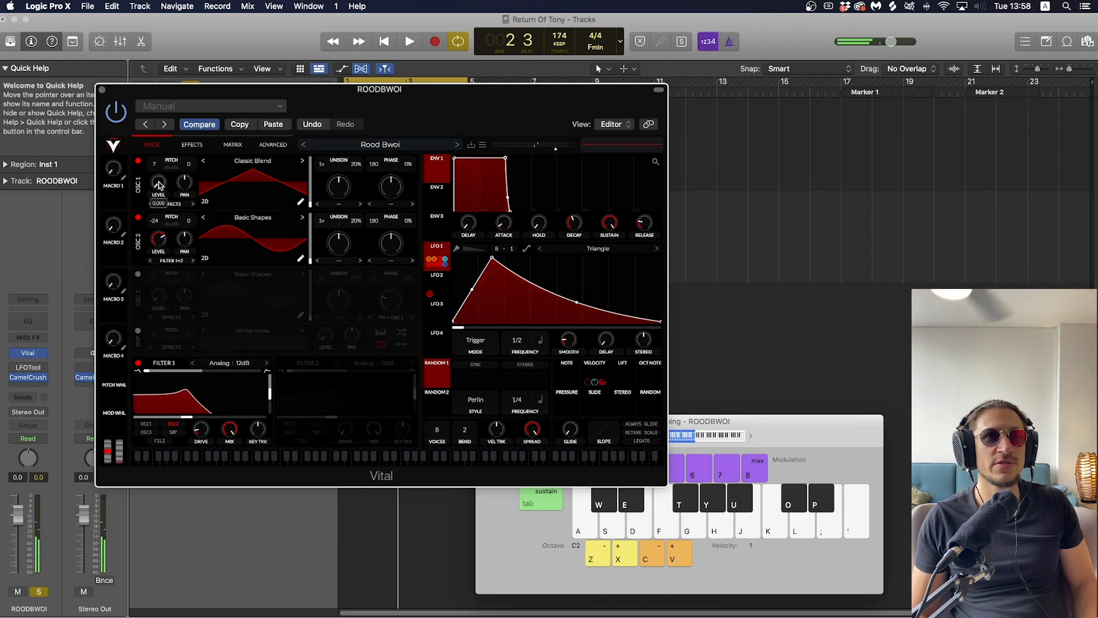
key("d")
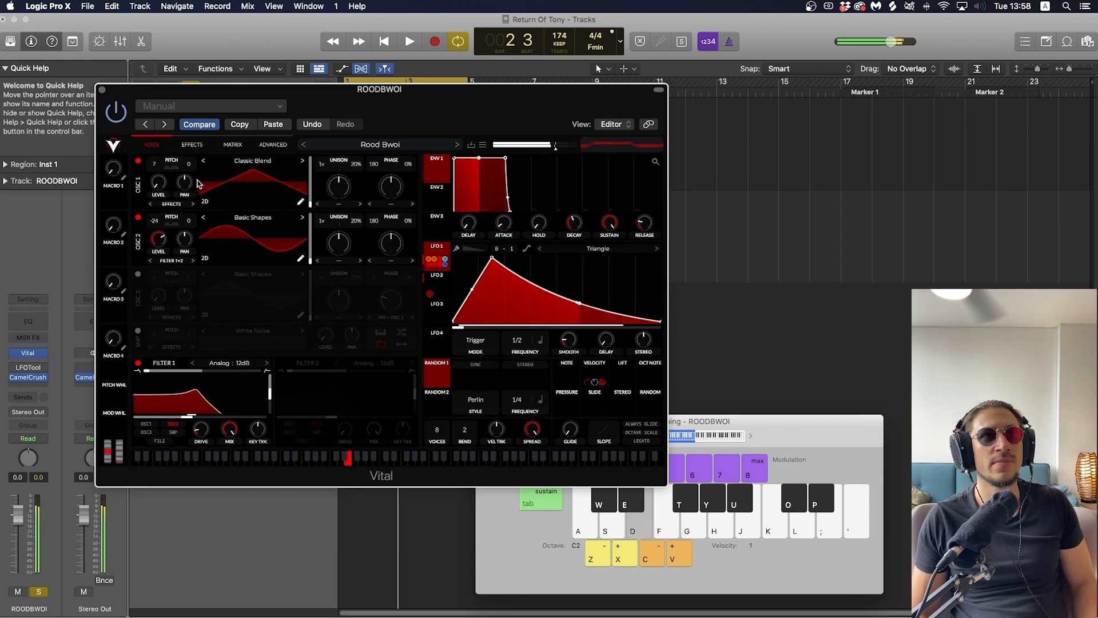
Step: Raise oscillator 1's level to about 0.59 and audition the note
mouse_move(160, 198)
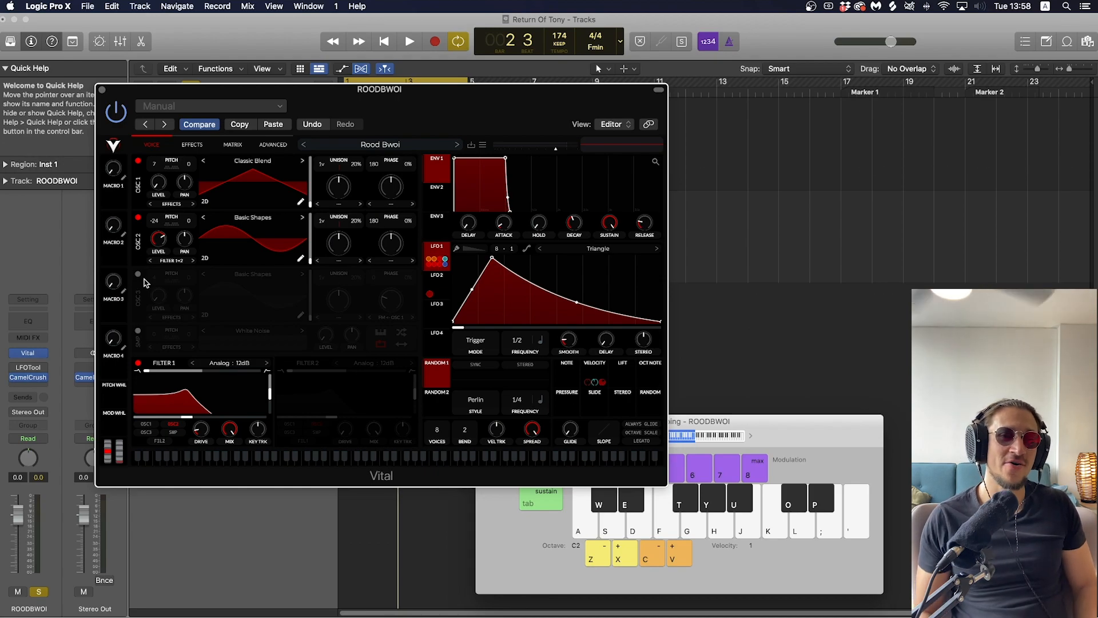
key("d")
left_click_drag(156, 187, 162, 156)
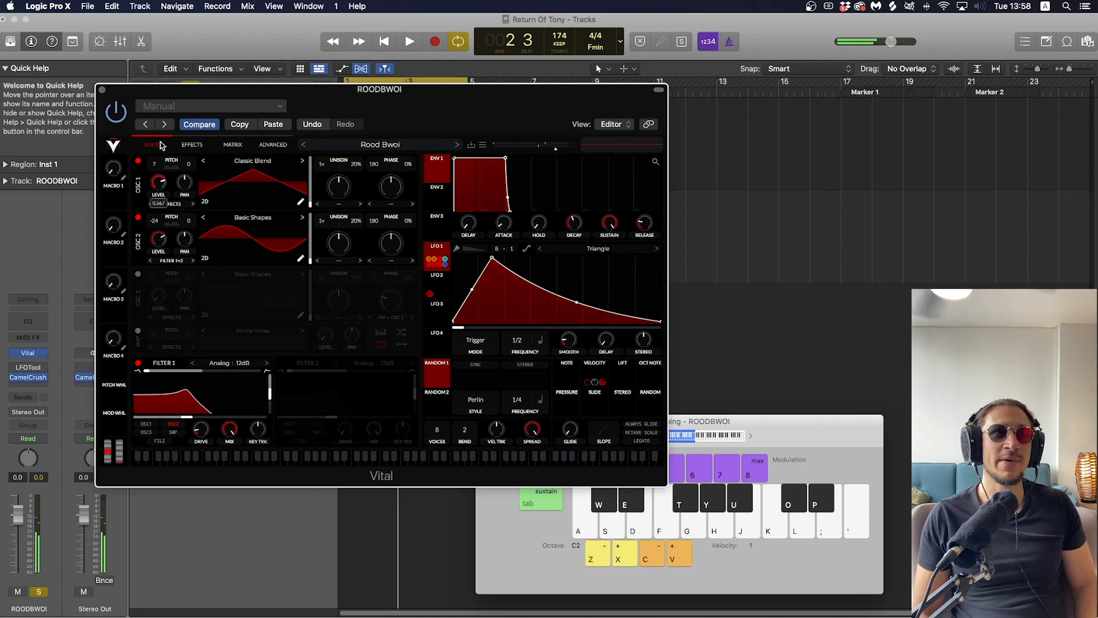
key("d")
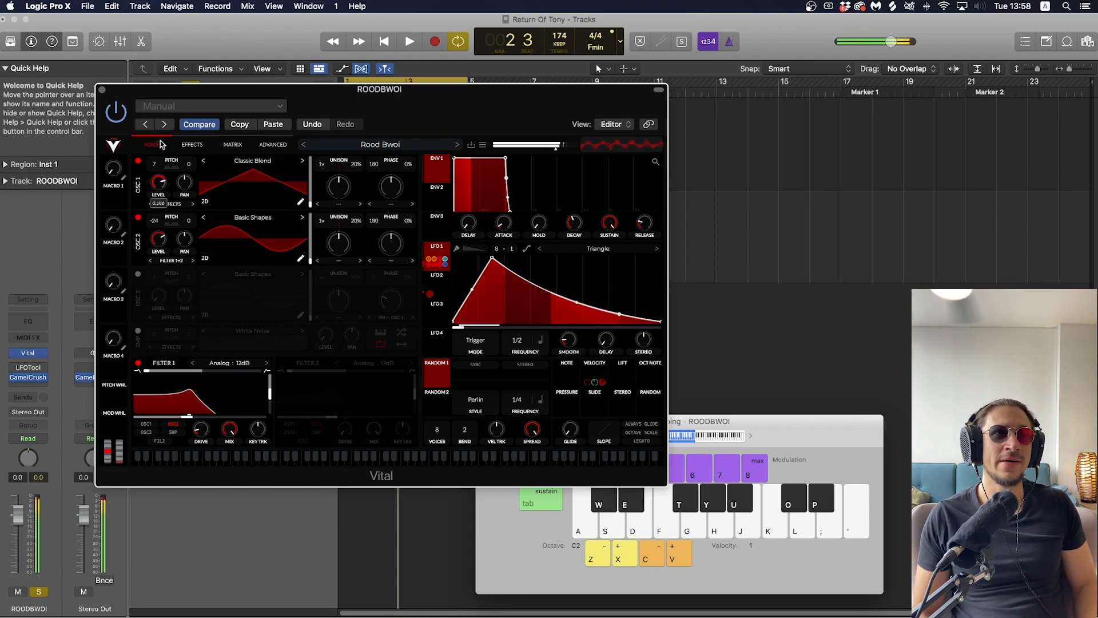
Step: Switch oscillator 3 back on and audition the note with oscillator 1's level at 0 and raised again
left_click(138, 274)
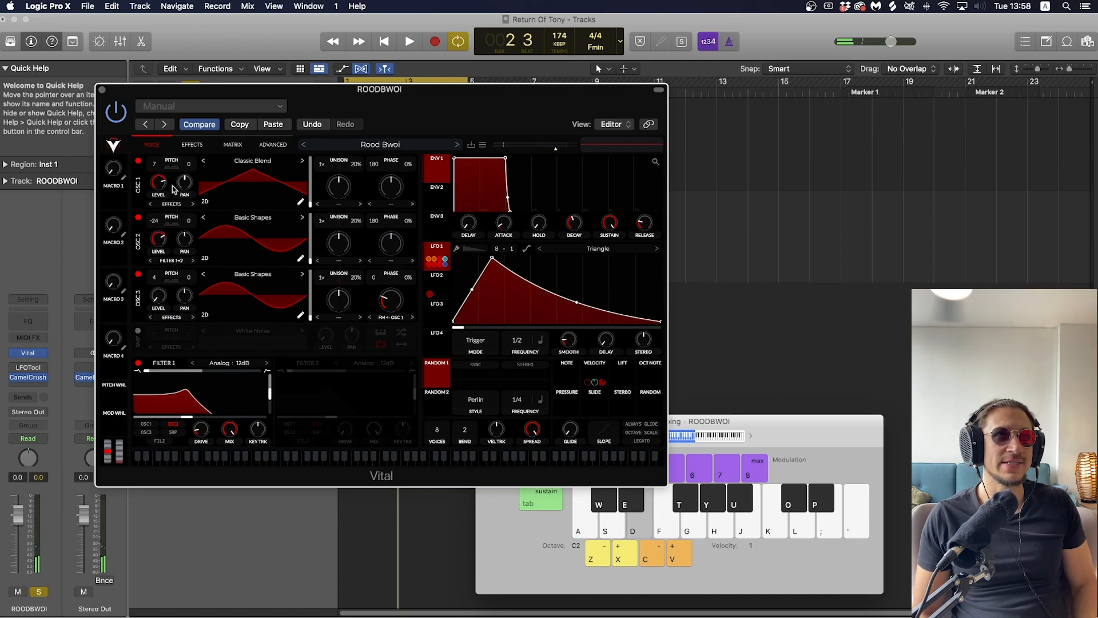
key("d")
left_click_drag(163, 184, 174, 380)
key("d")
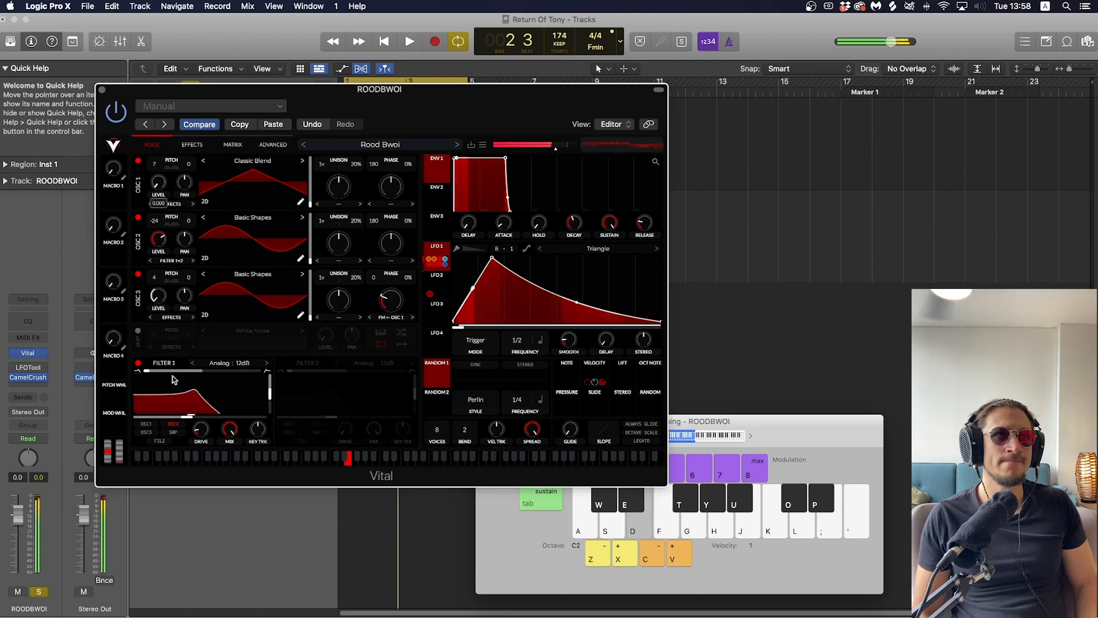
key("d")
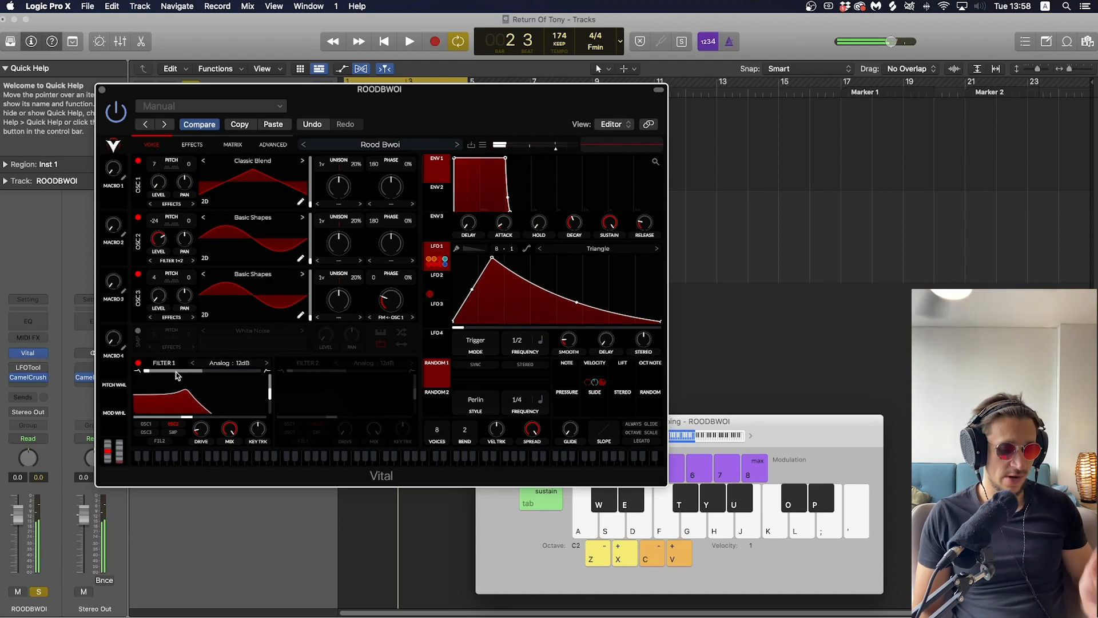
left_click_drag(162, 183, 160, 139)
key("d")
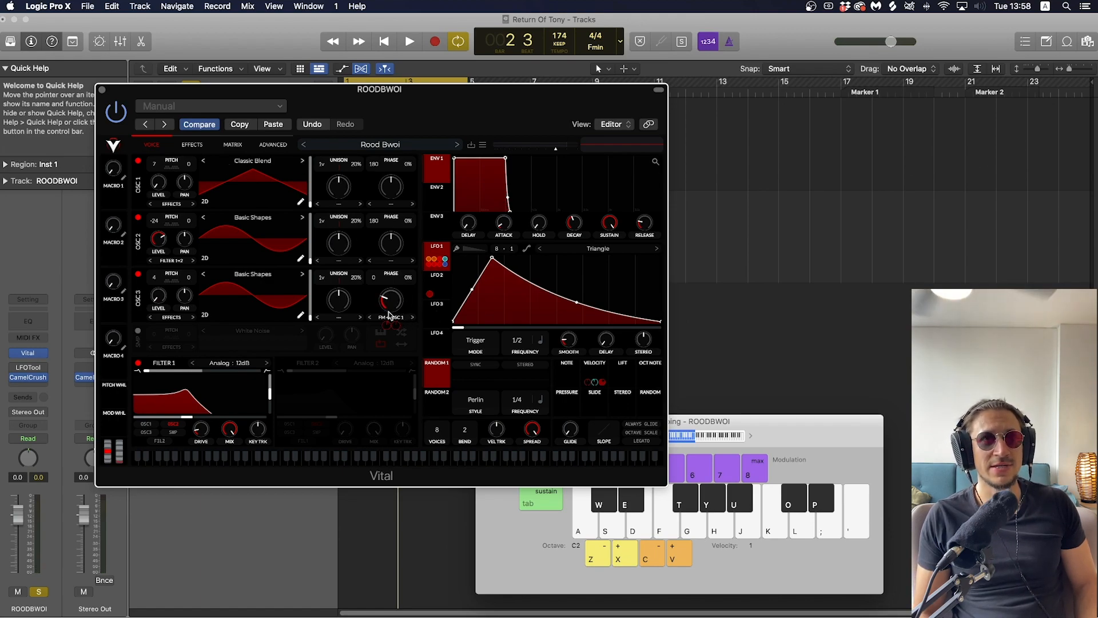
Step: Audition oscillator 3 without its phase distortion, and set the distortion back to FM <- Osc 1
left_click(388, 314)
left_click(392, 320)
key("d")
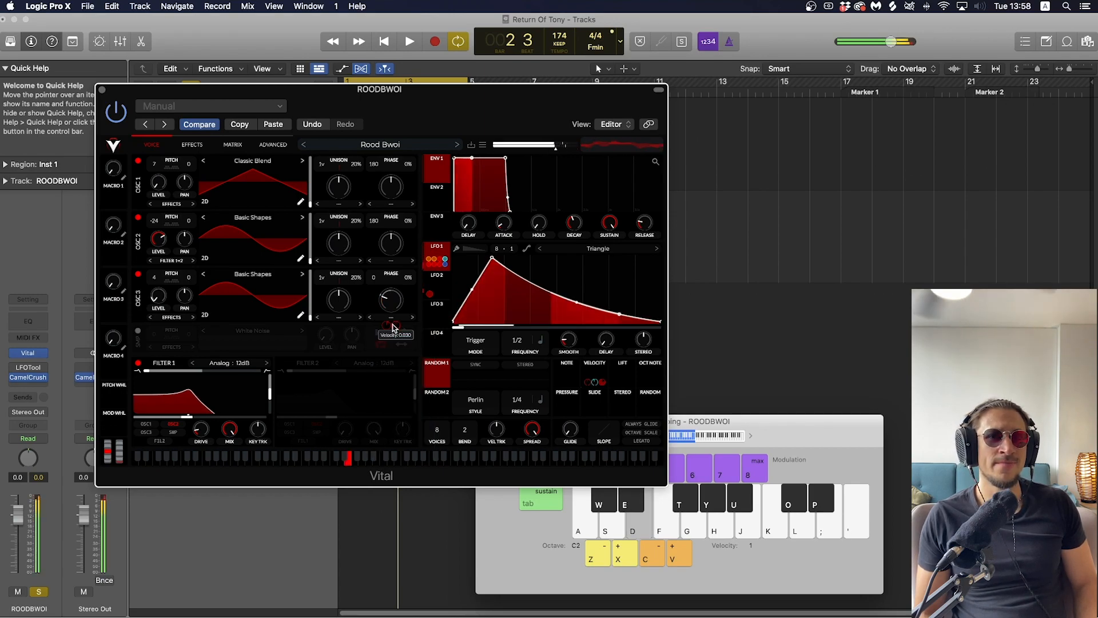
left_click(391, 318)
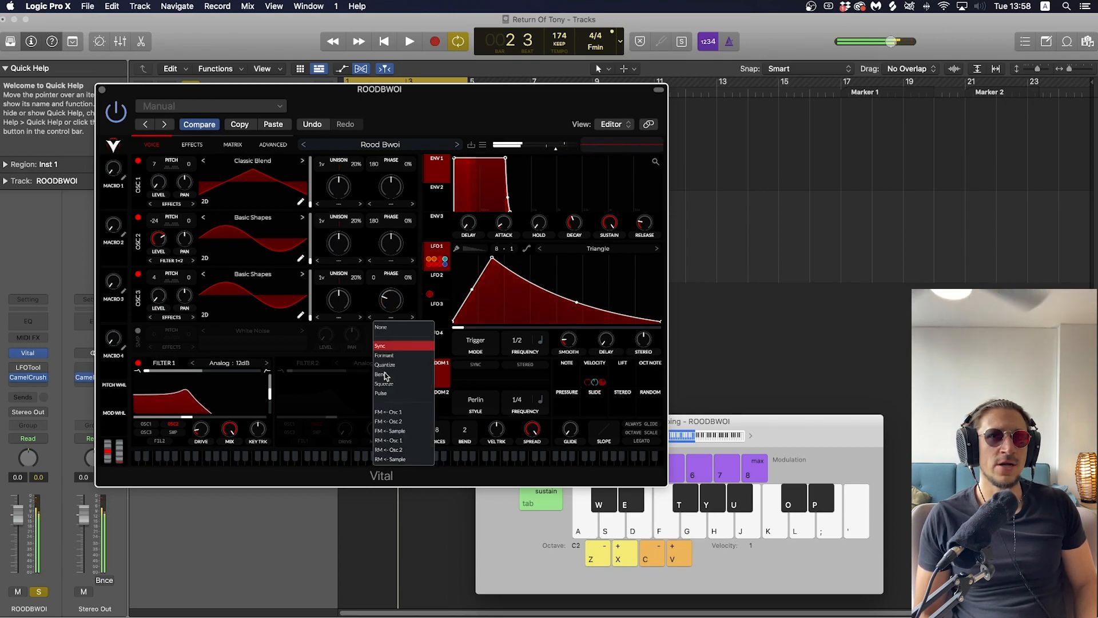
left_click(394, 411)
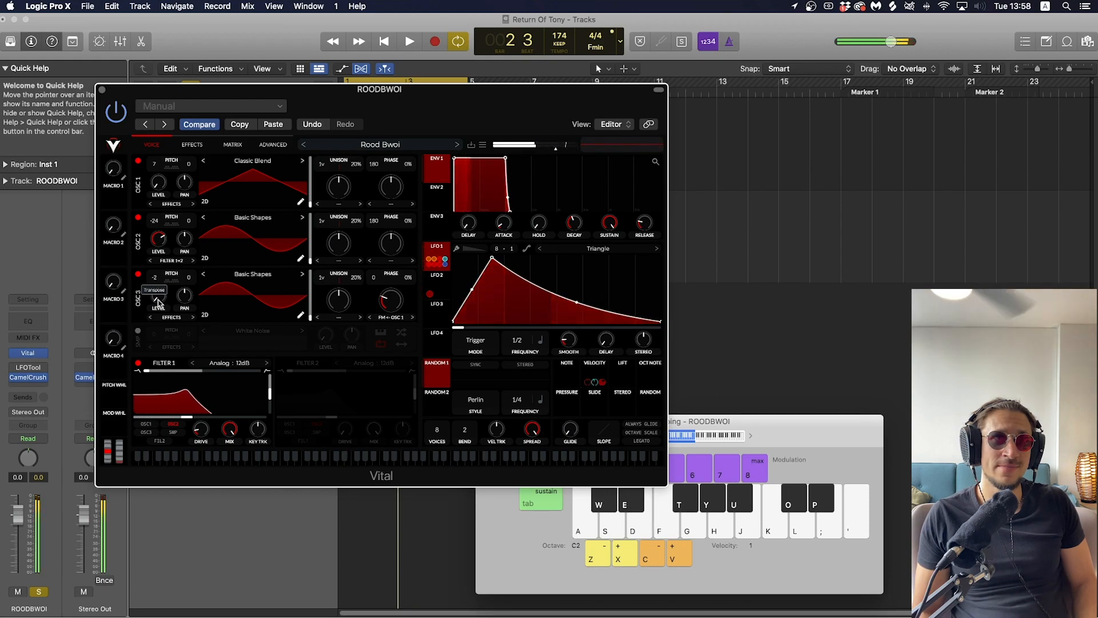
Step: Return oscillator 3's transposition to 4 semitones and audition the note
left_click_drag(153, 281, 153, 280)
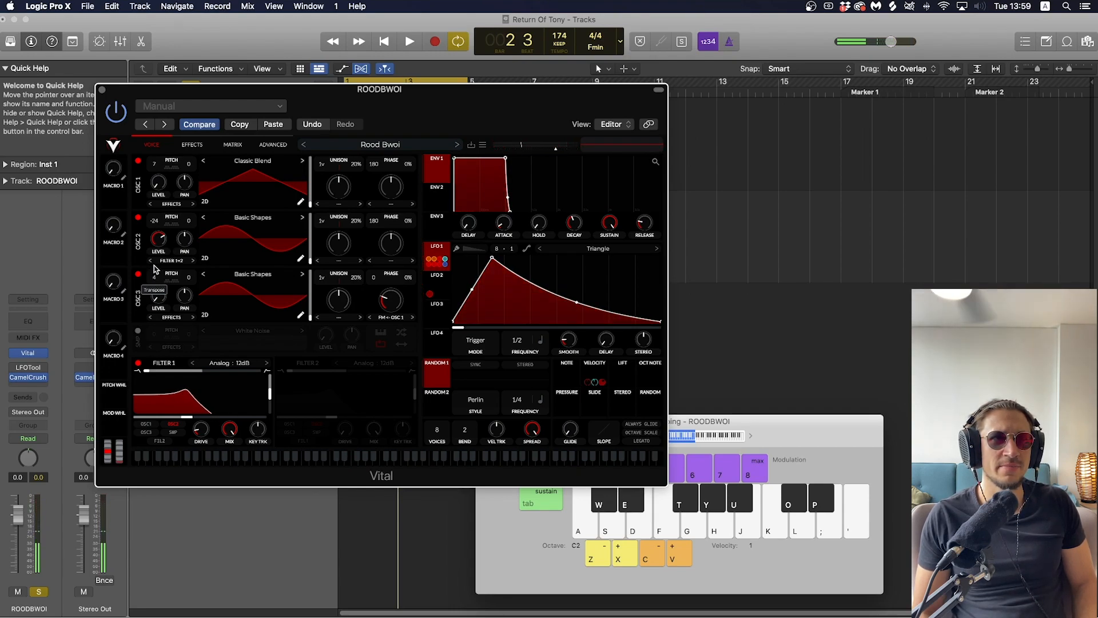
key("d")
key("d")
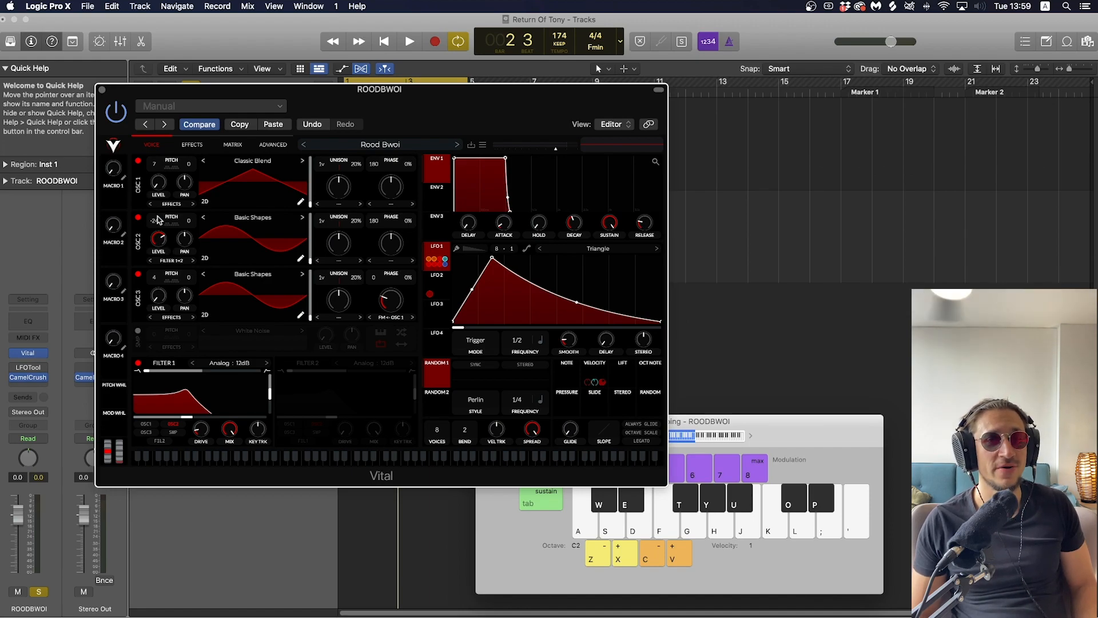
Step: Audition the note once more, look over the effects chain, and go back to the oscillator settings
key("d")
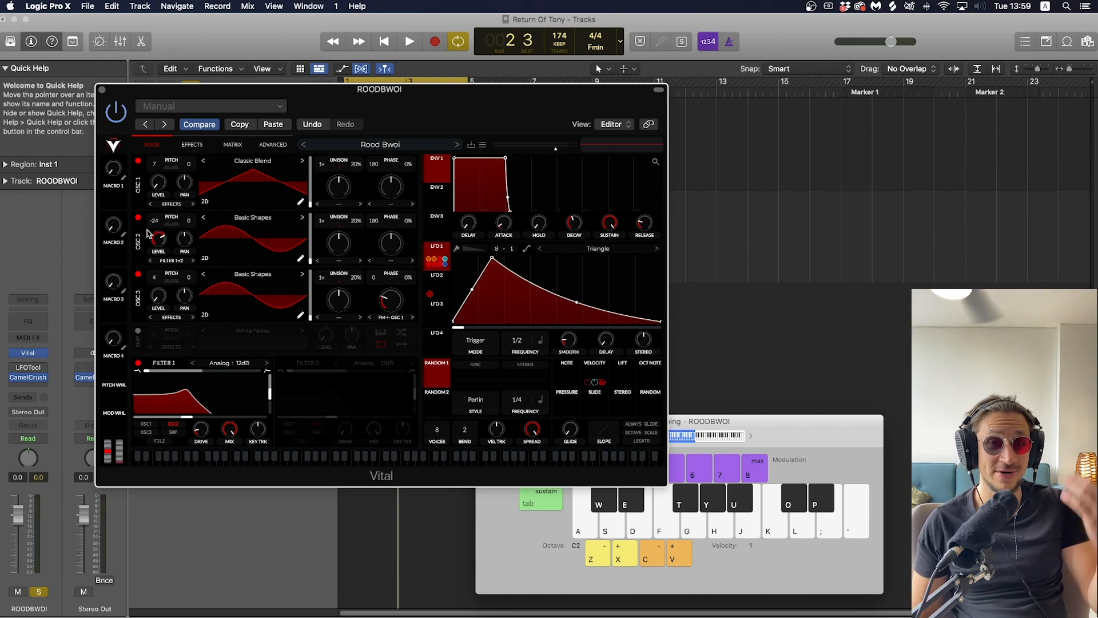
left_click(189, 145)
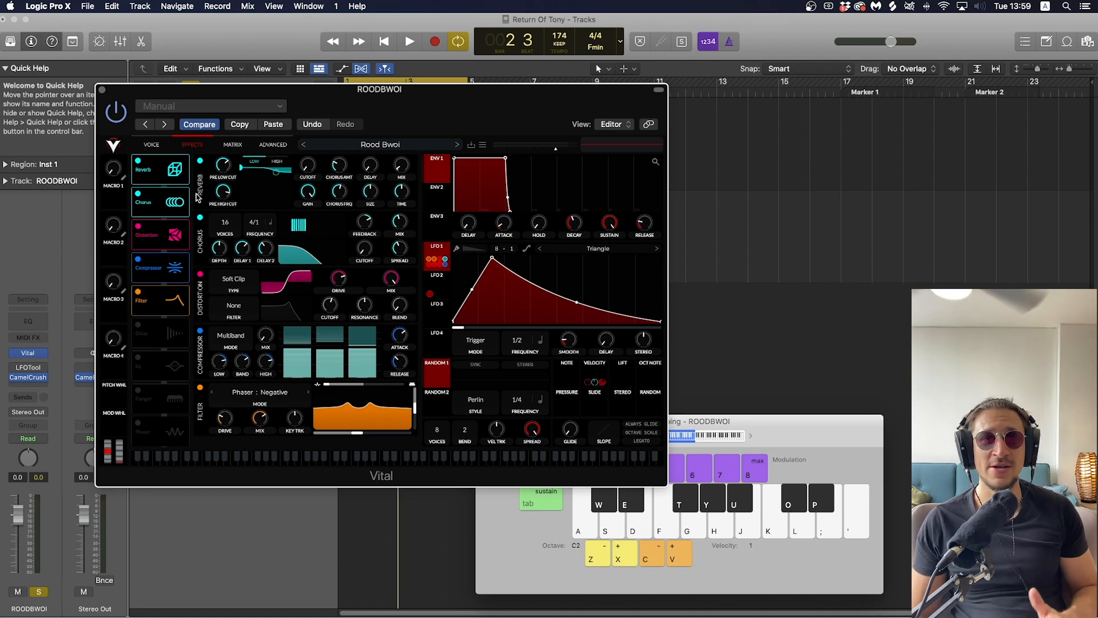
left_click(153, 147)
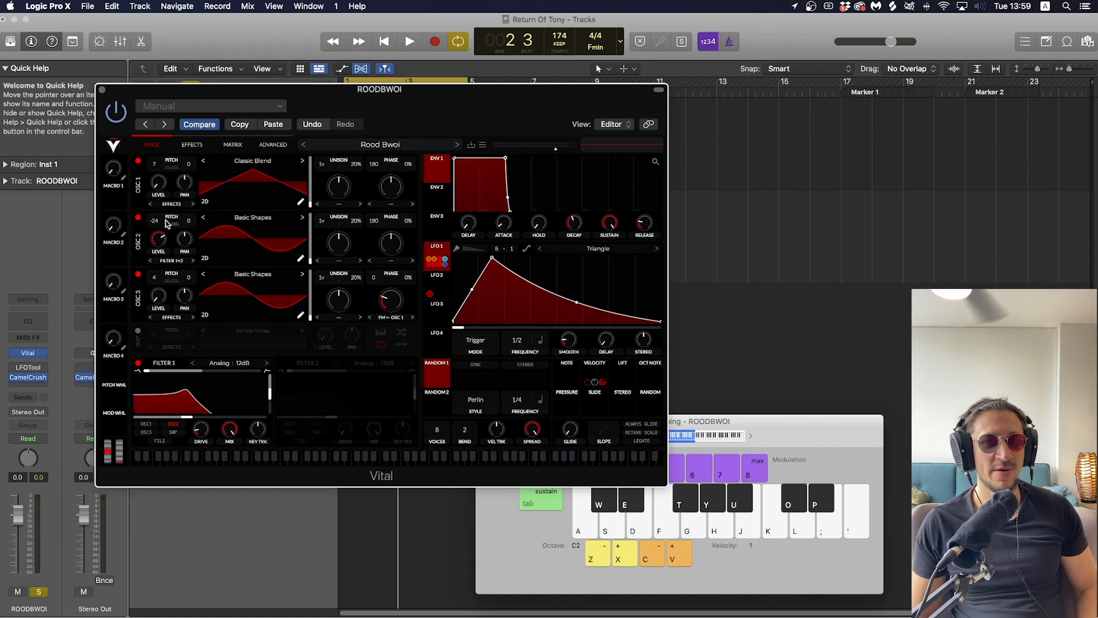
Step: Audition the note with oscillator 3's transposition changed, and return the transposition to 4 semitones
left_click(159, 261)
left_click(142, 263)
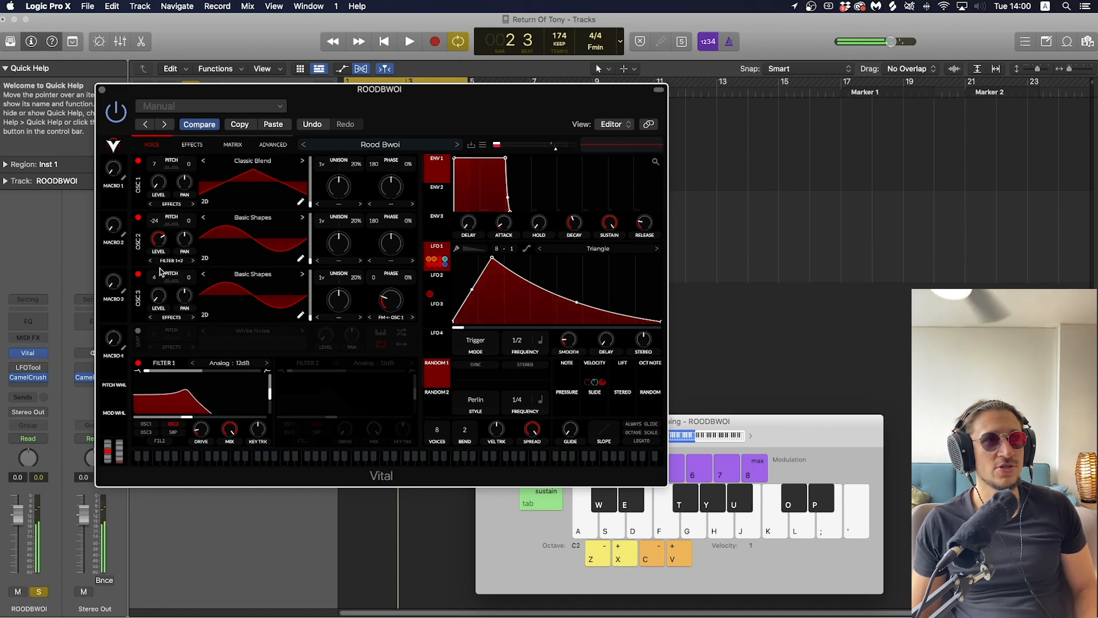
left_click_drag(159, 261, 158, 275)
key("d")
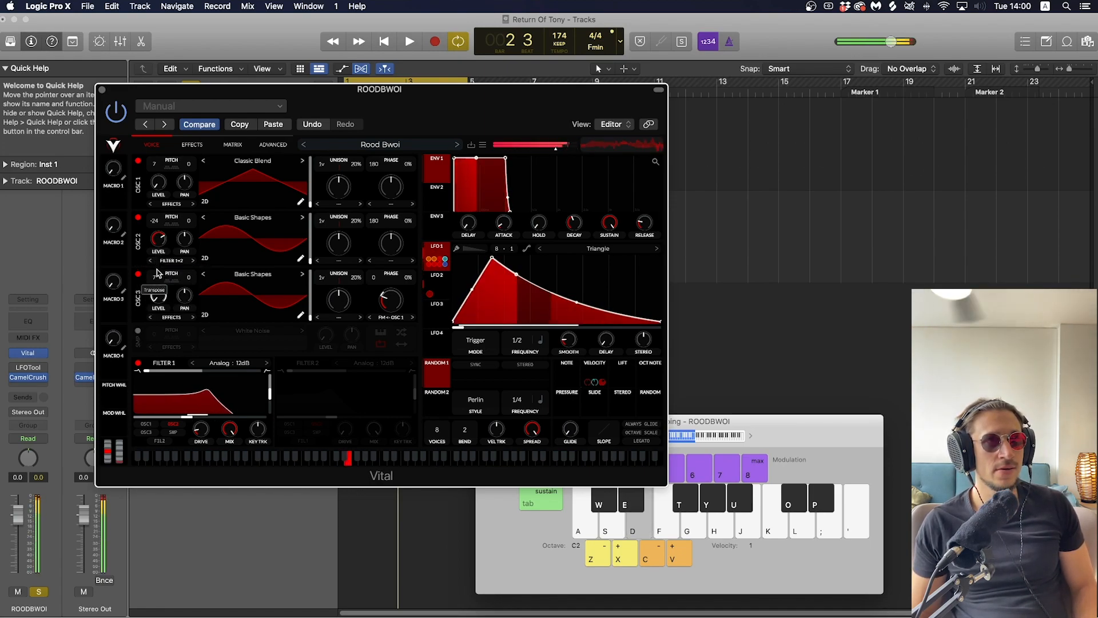
key("d")
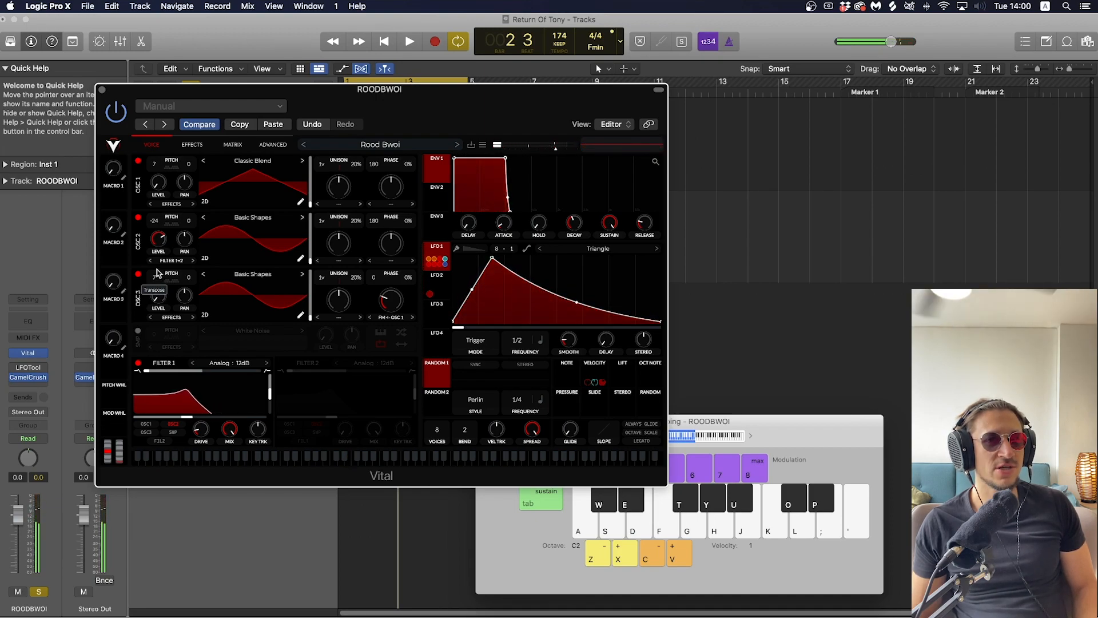
left_click_drag(157, 272, 159, 280)
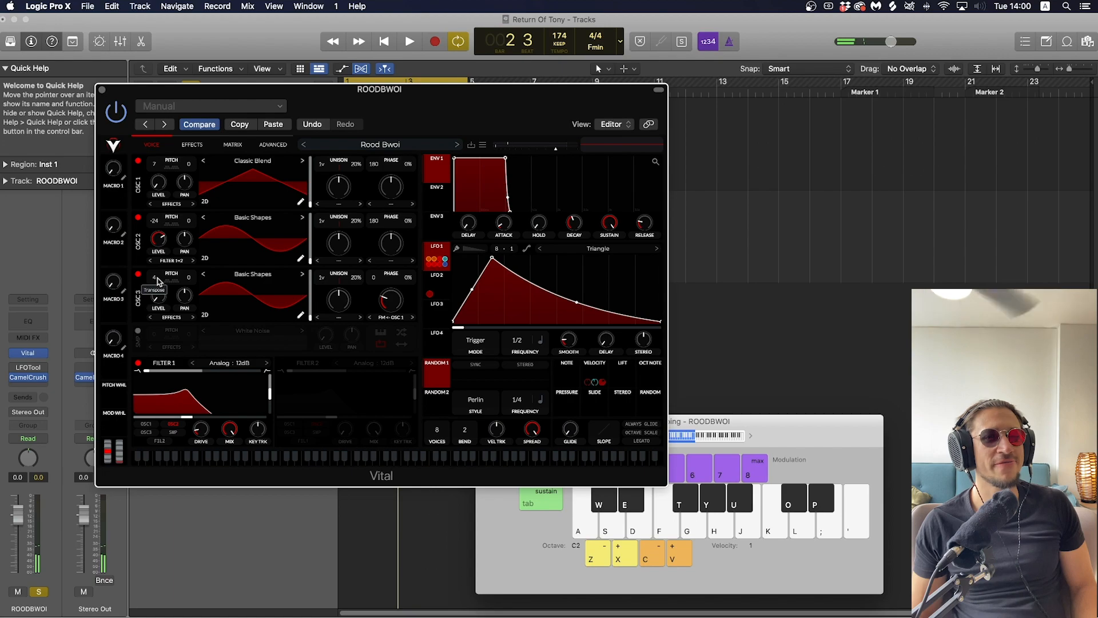
key("d")
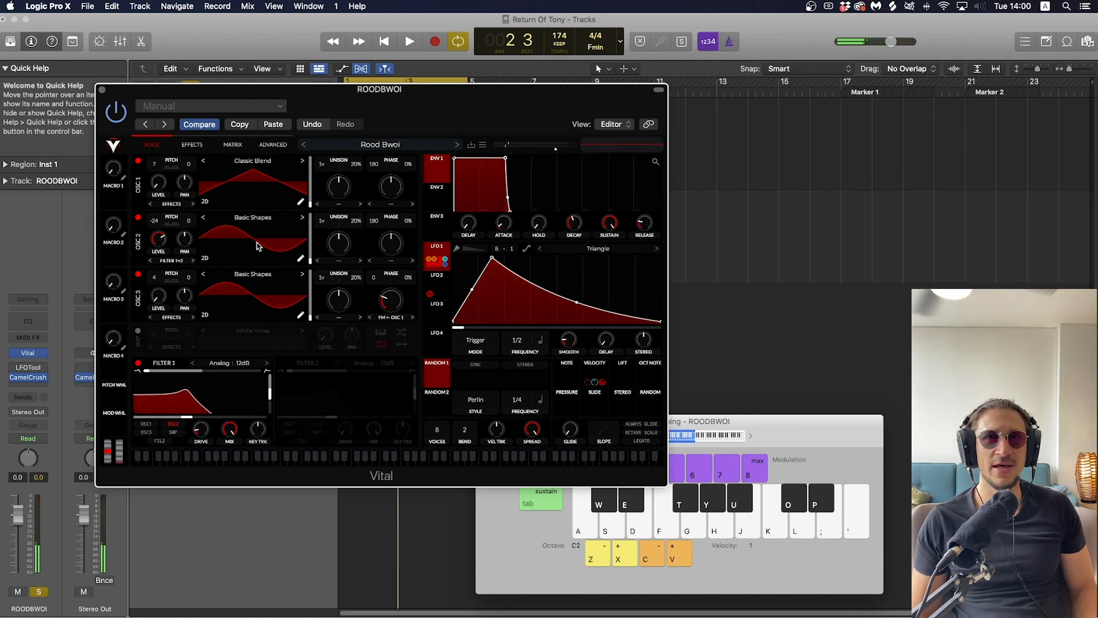
Step: Audition the note with oscillator 2 routed to Filter 2 only, and restore its routing to Filter 1+2
key("d")
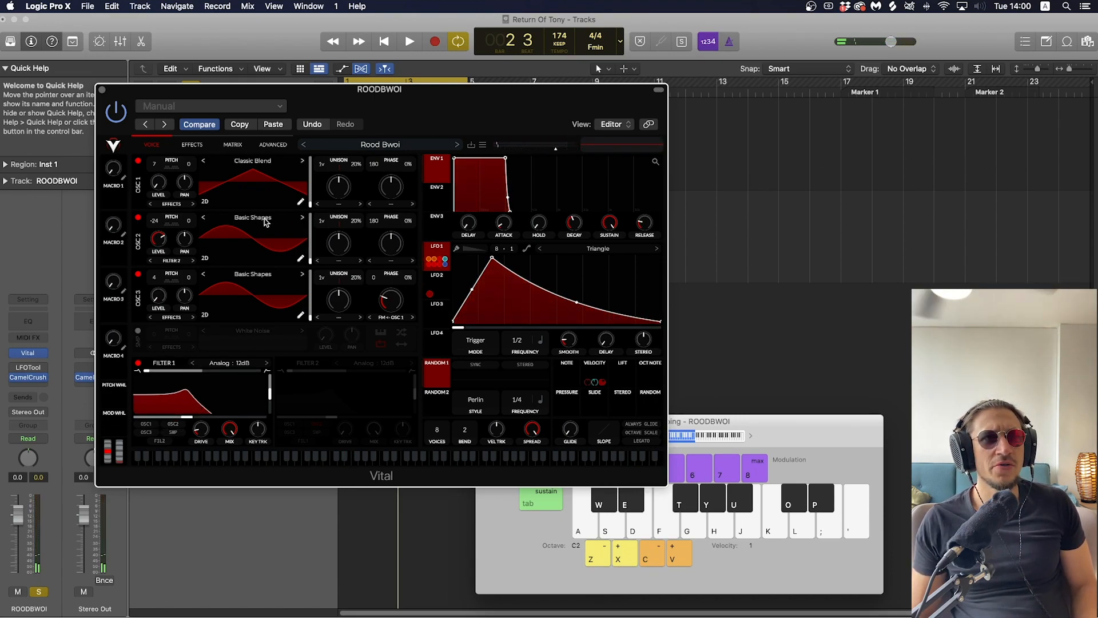
key("d")
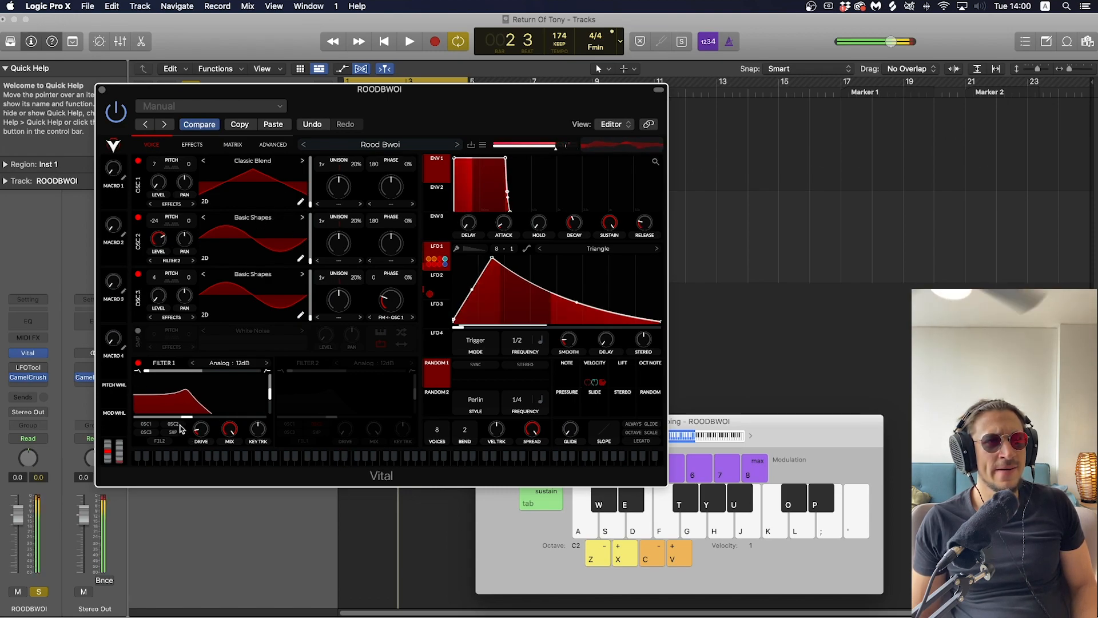
left_click(183, 424)
key("d")
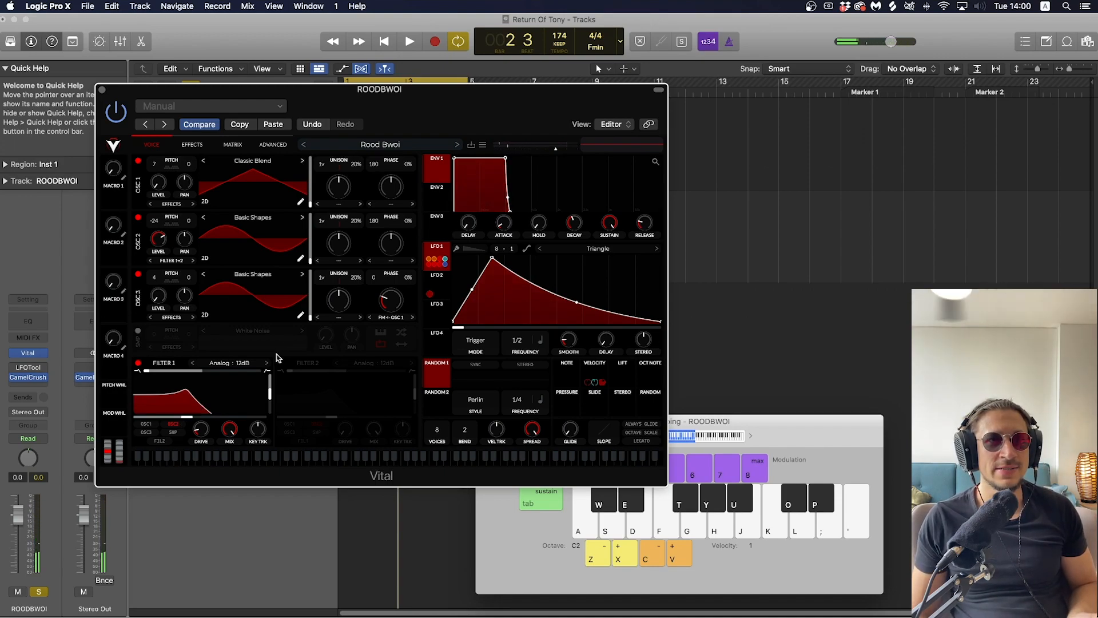
Step: Switch on the sampler with White Noise and audition the note
left_click(138, 331)
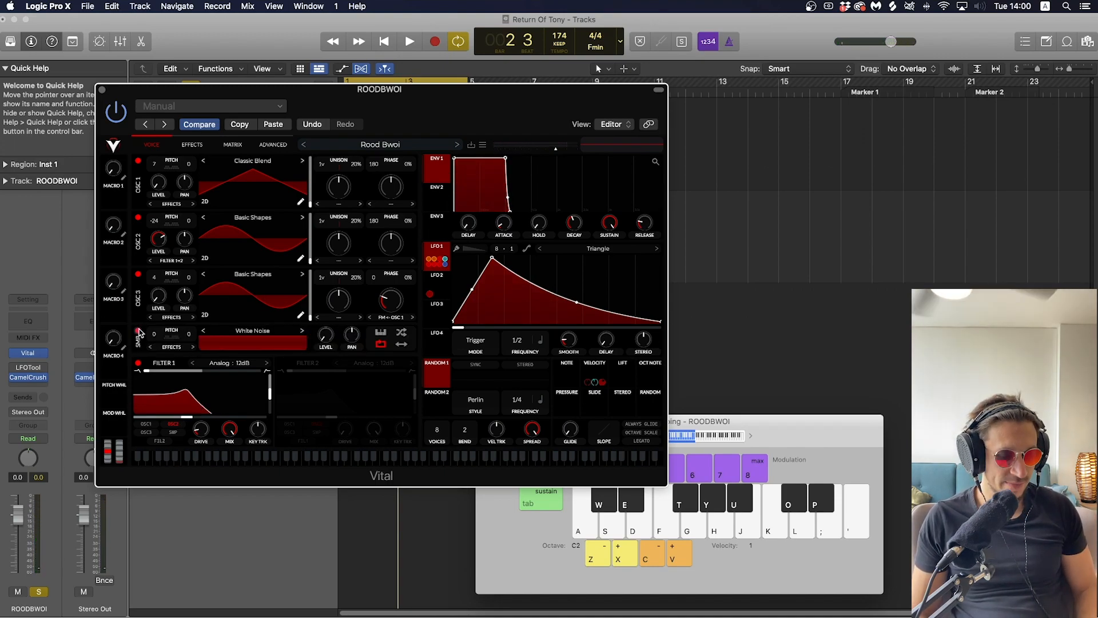
key("d")
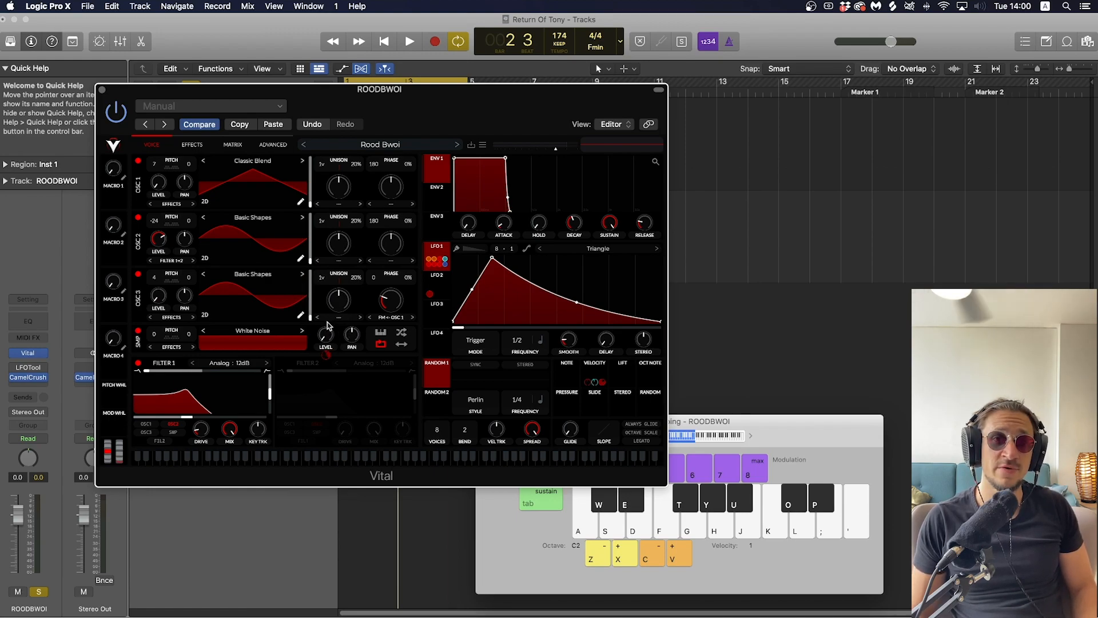
key("d")
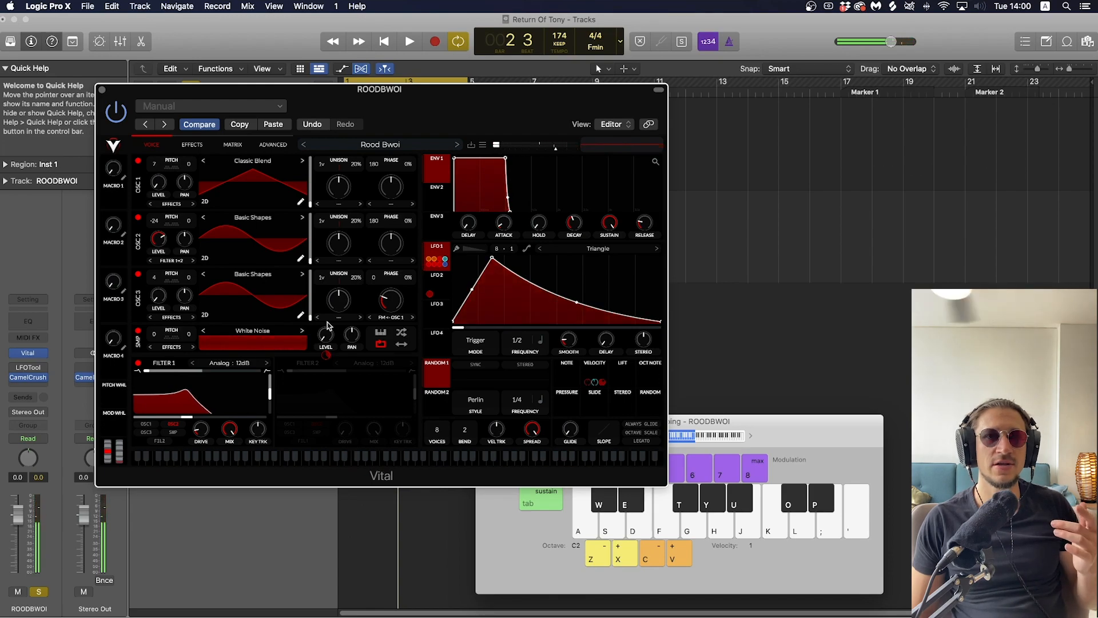
Step: Show the effects chain and switch the chorus frequency from tempo sync to seconds at 8.000 s
left_click(193, 147)
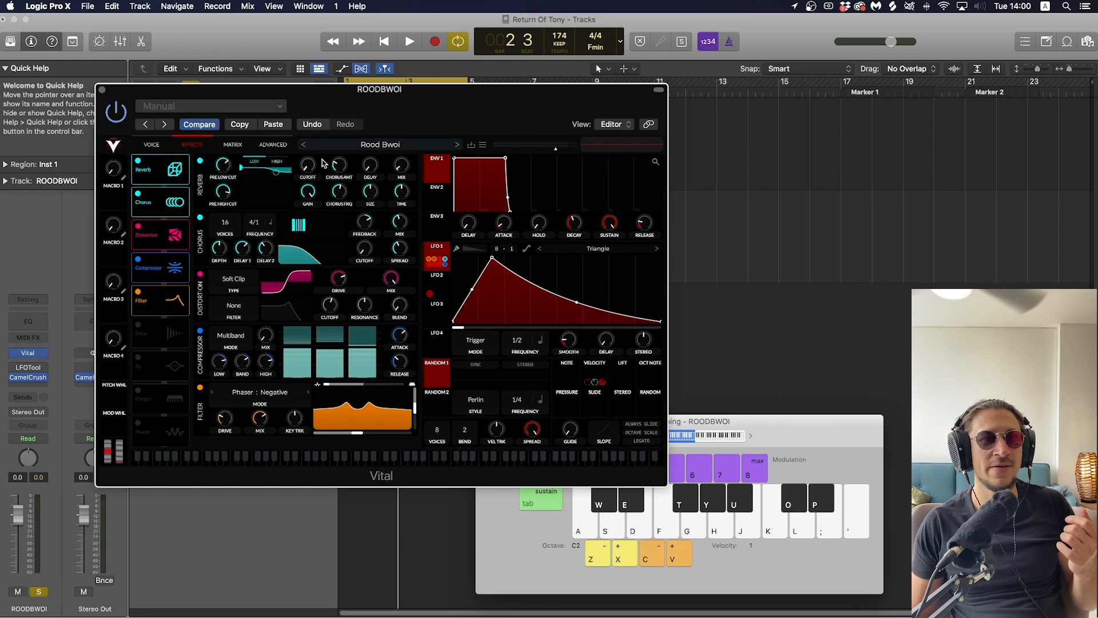
left_click(270, 230)
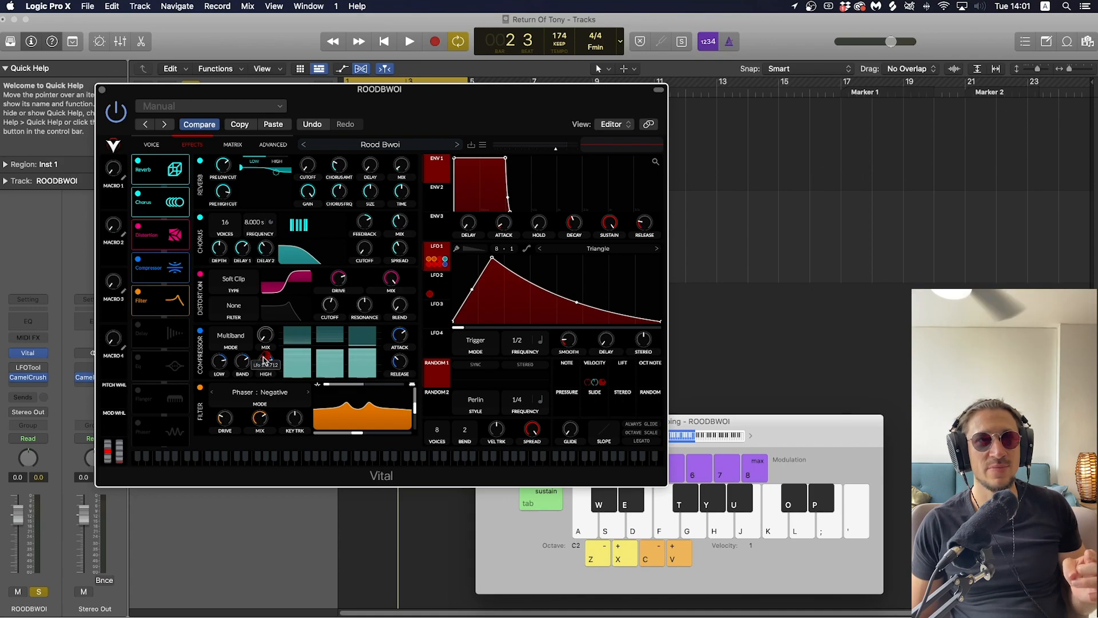
mouse_move(263, 341)
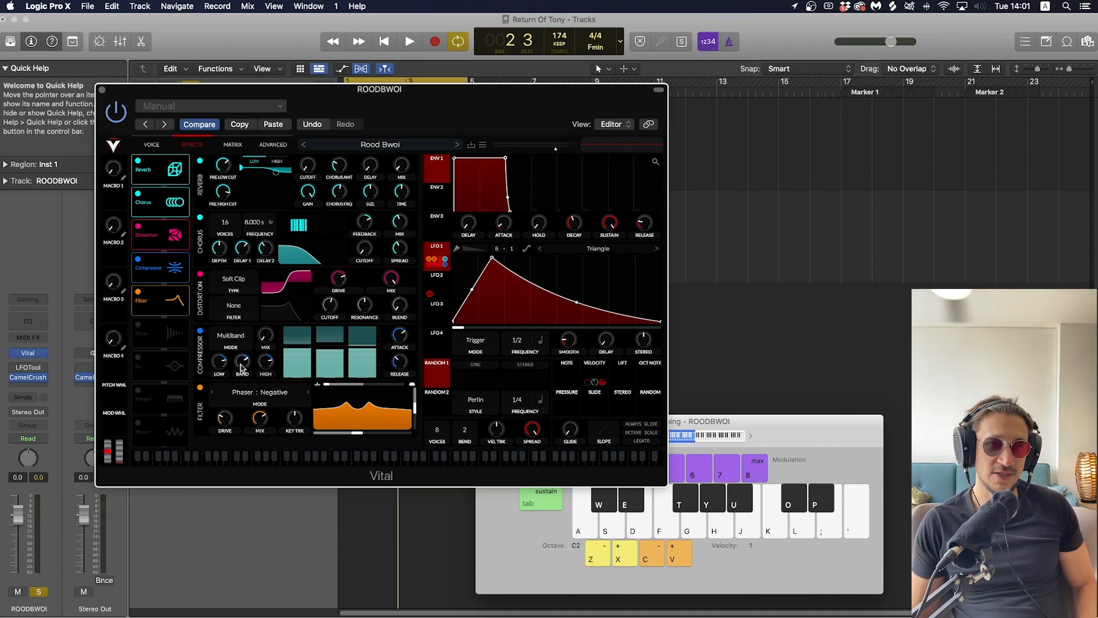
Step: Audition the note with the Phaser : Negative filter bypassed, switch it back on and try its mix at about 74%
left_click(198, 387)
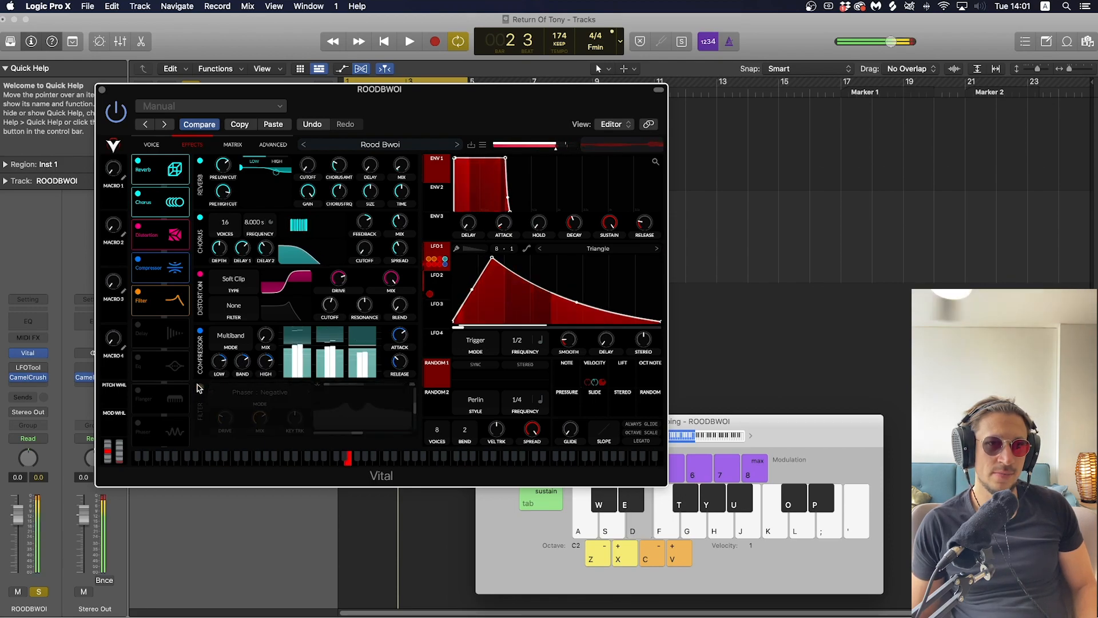
left_click(198, 387)
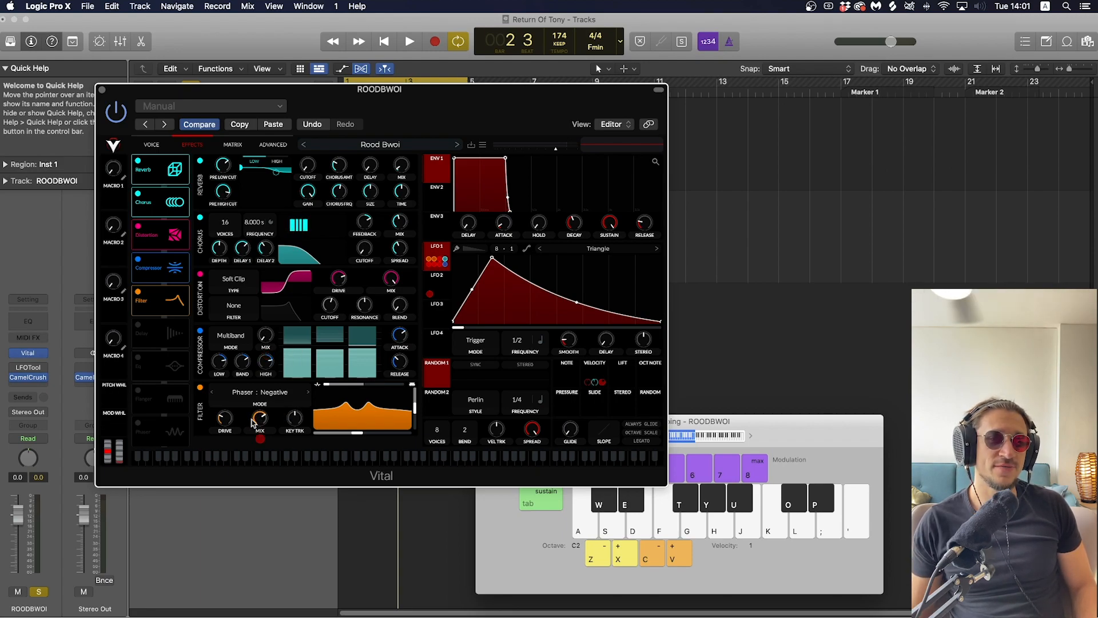
mouse_move(252, 416)
left_mouse_down()
mouse_move(256, 468)
mouse_move(257, 409)
mouse_move(268, 421)
left_mouse_up()
key("d")
key("d")
key("d")
key("d")
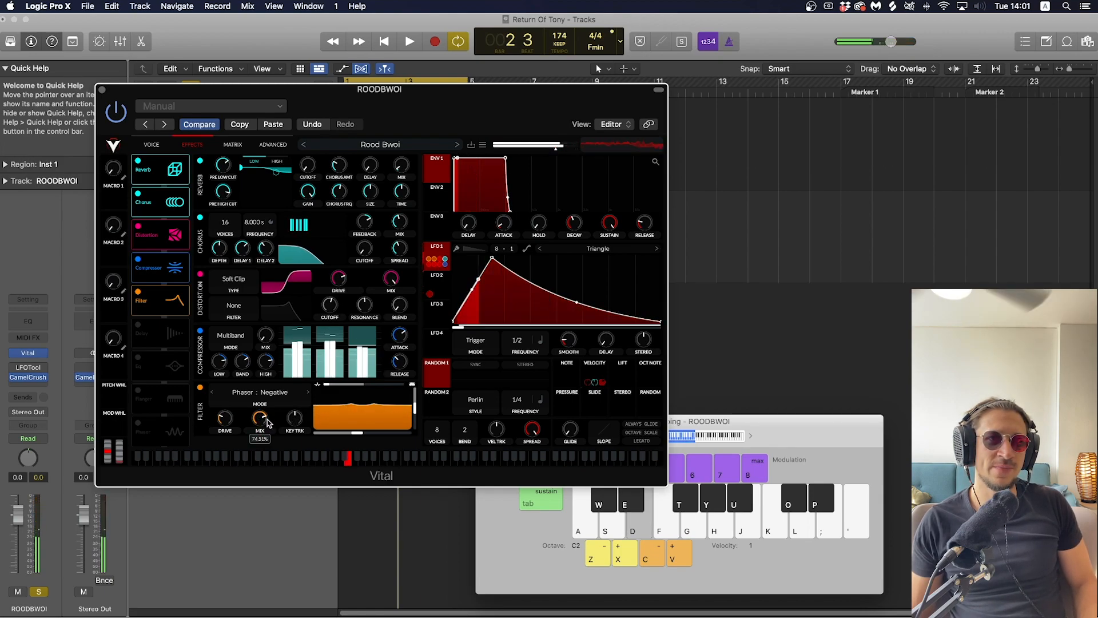
key("d")
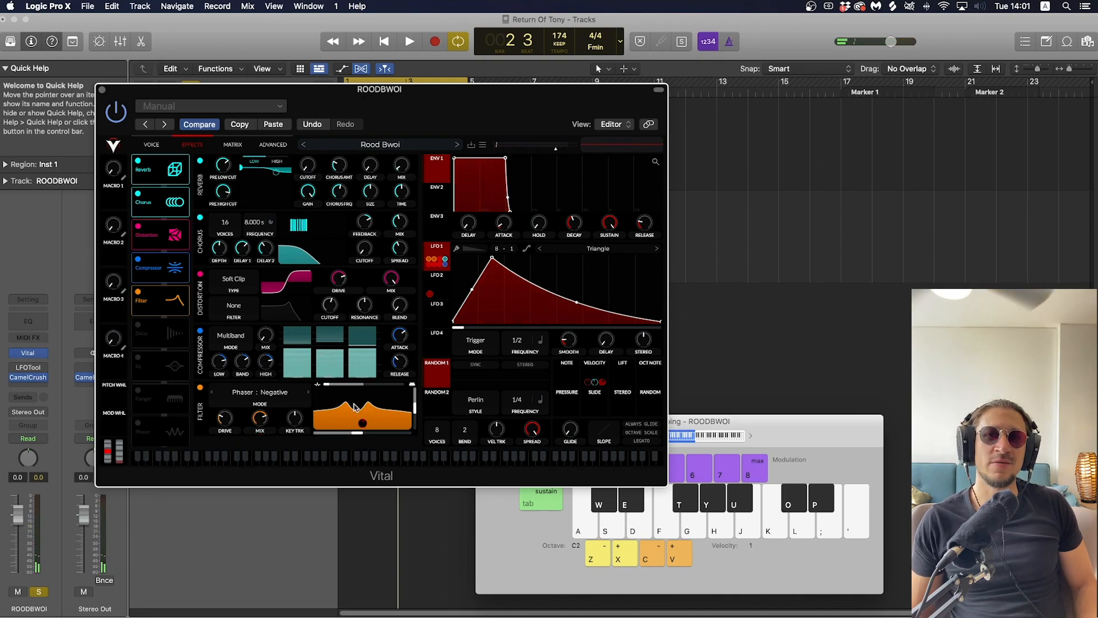
key("d")
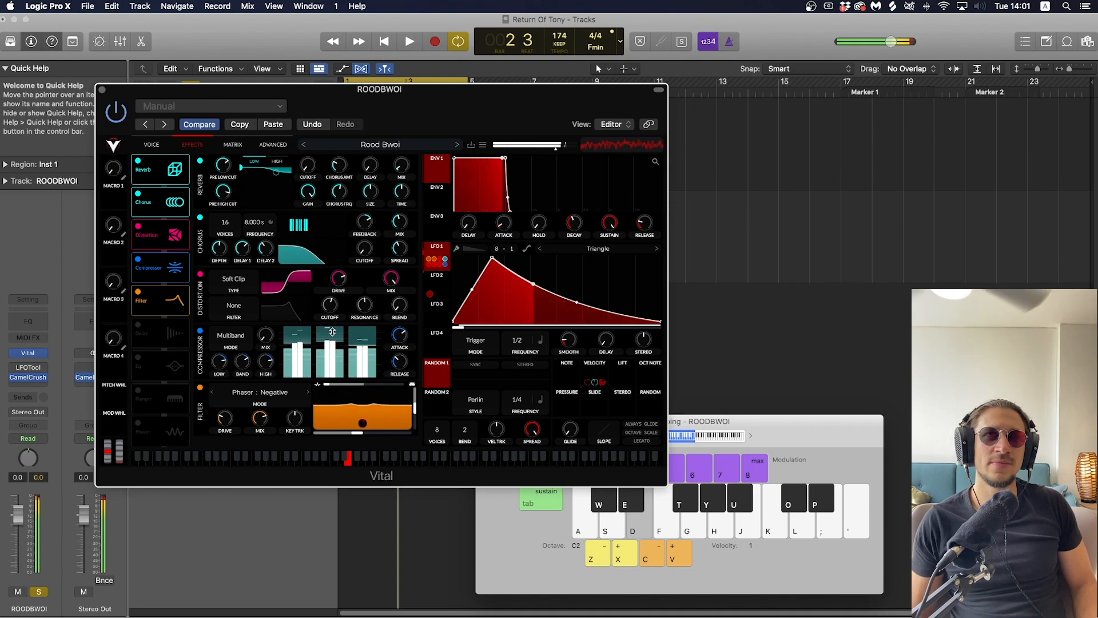
left_click(152, 145)
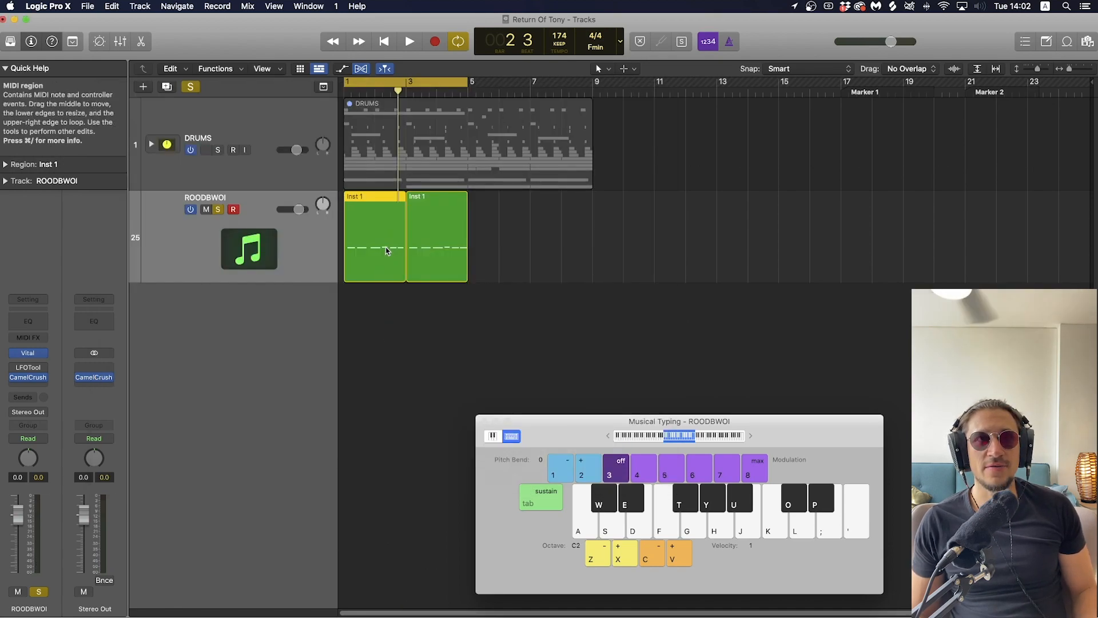
Step: Open the first Inst 1 region in the Piano Roll, close the Musical Typing keyboard and play the bass line
double_click(384, 251)
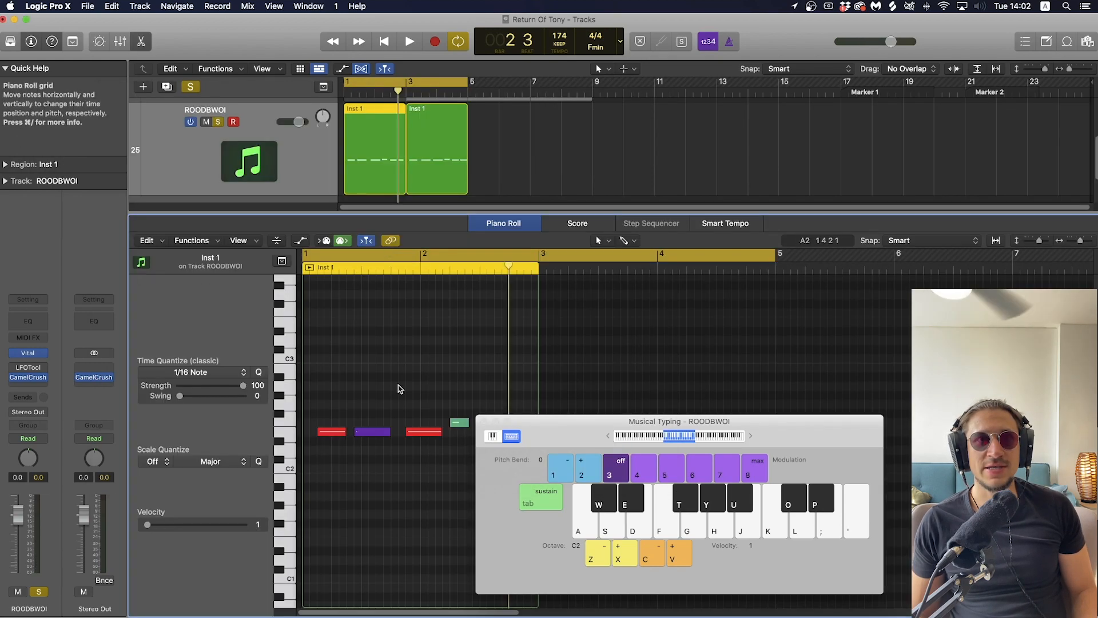
left_click(484, 422)
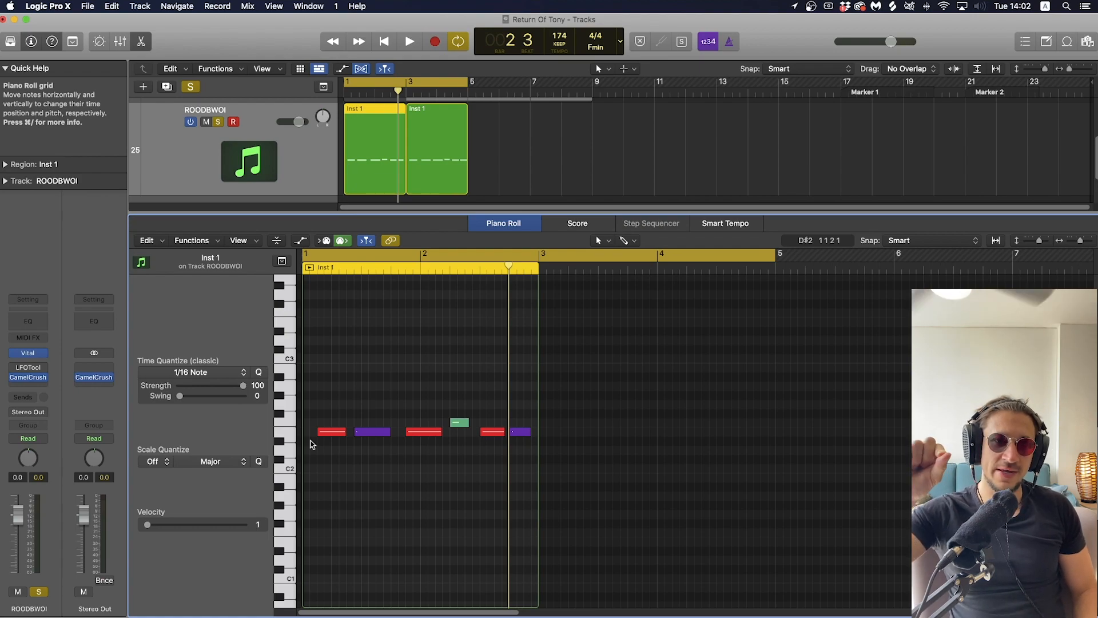
key("space")
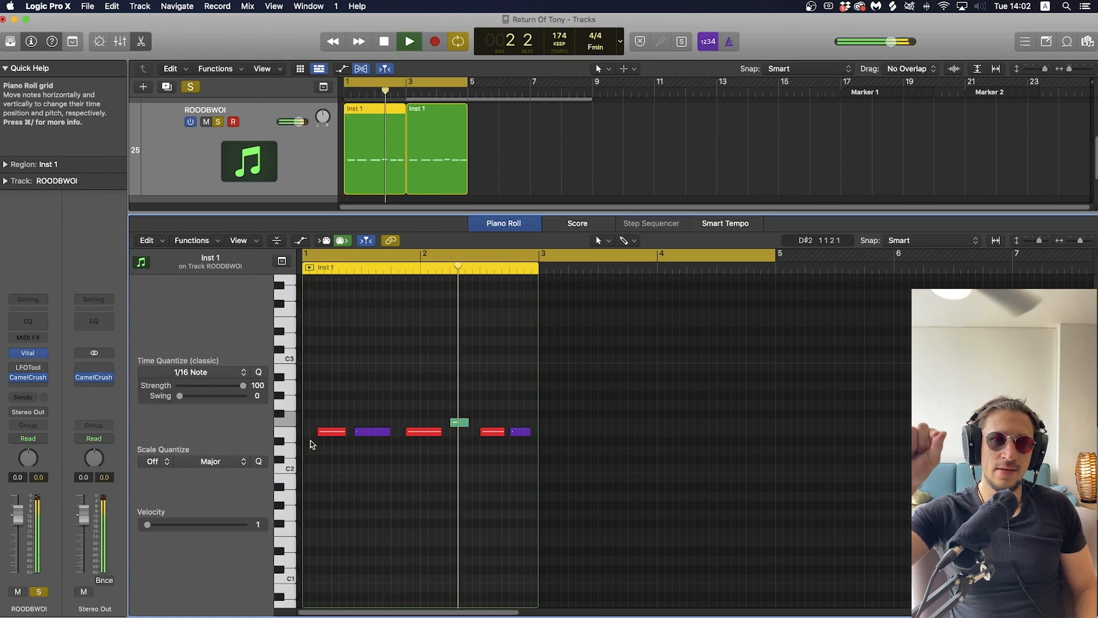
key("space")
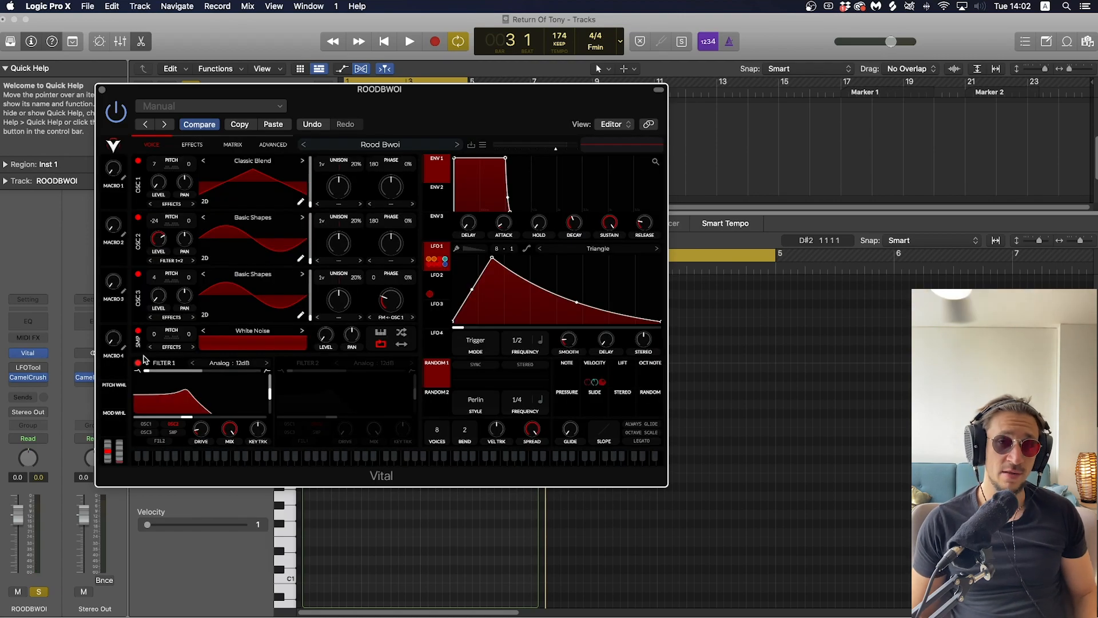
Step: Show the synth's effects chain and bring back the Musical Typing keyboard
mouse_move(587, 388)
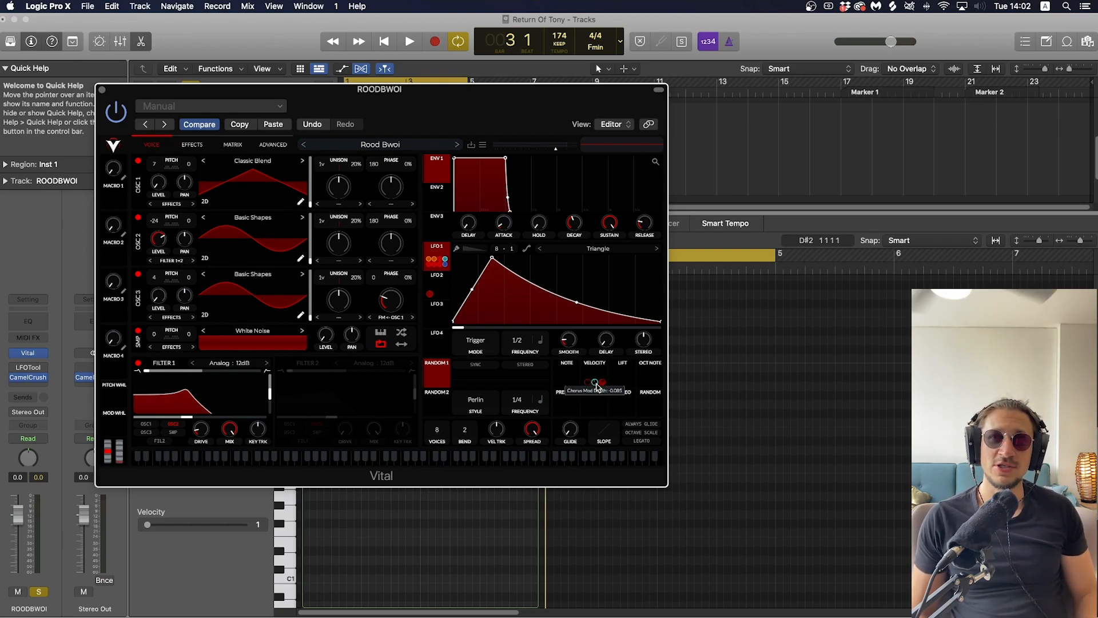
left_click(202, 143)
key("super+k")
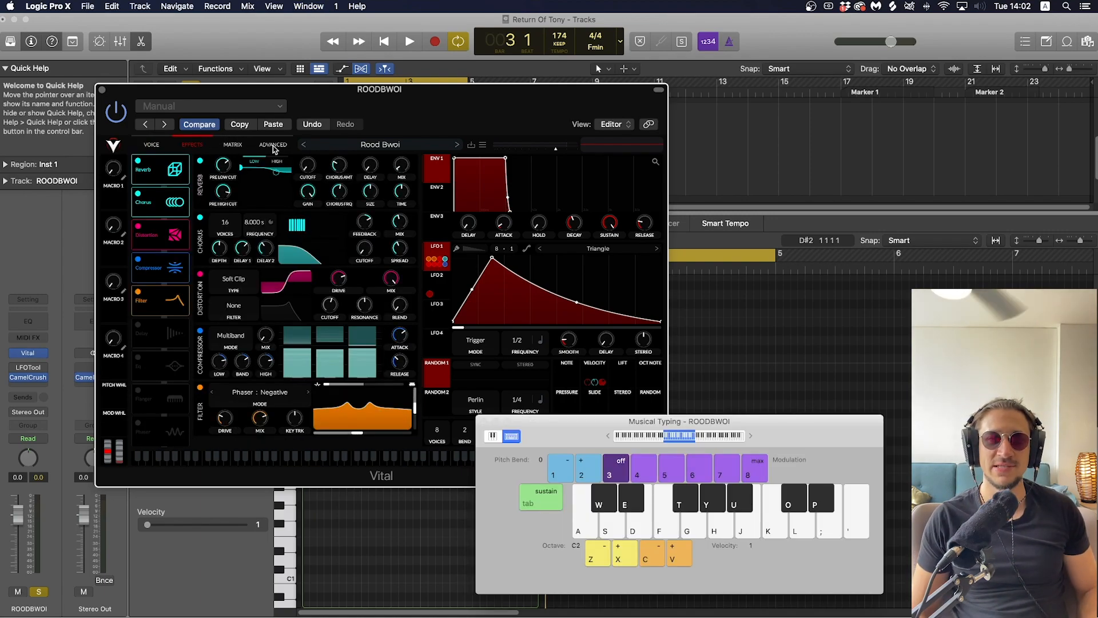
Step: Adjust the chorus depth to about 51% while auditioning the note, and check the modulation on the chorus depth
key("d")
left_click(224, 252)
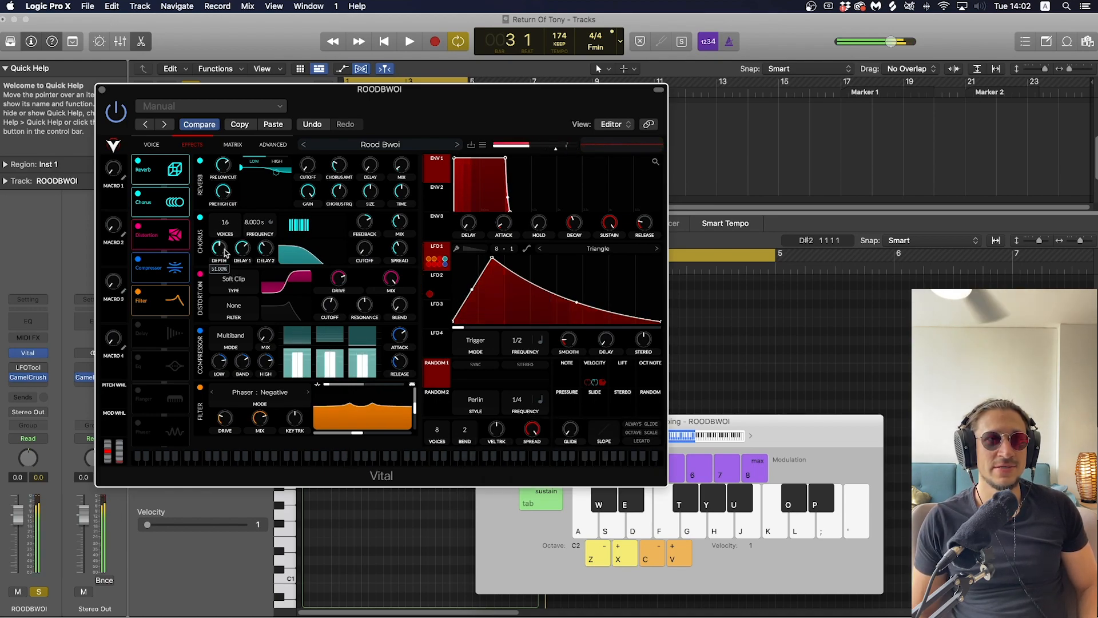
left_click_drag(225, 252, 225, 252)
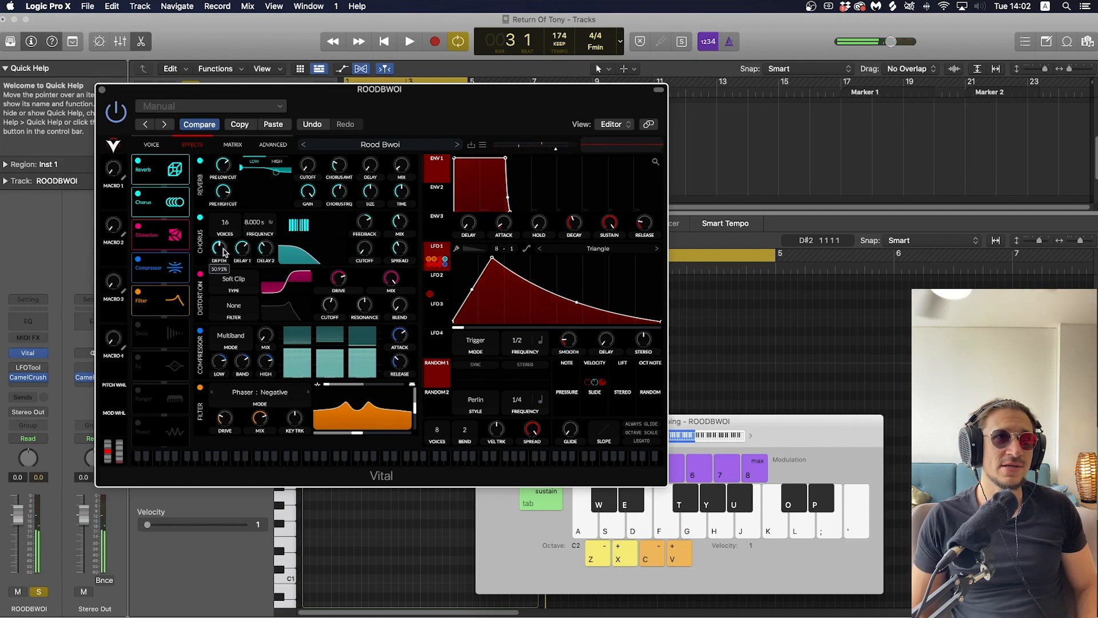
left_click_drag(224, 252, 224, 252)
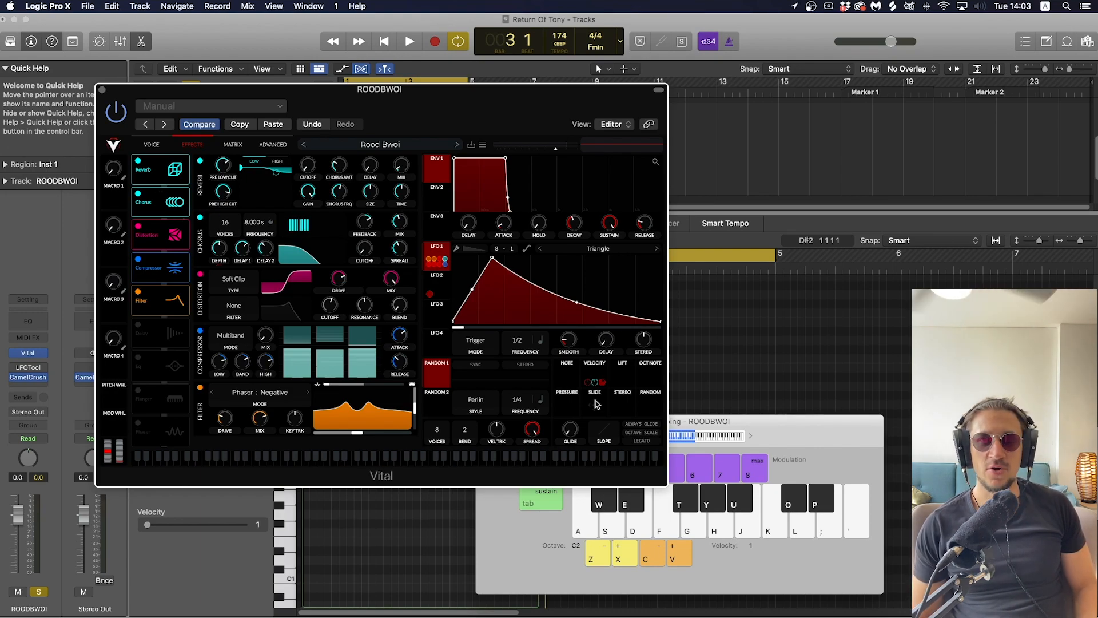
mouse_move(596, 383)
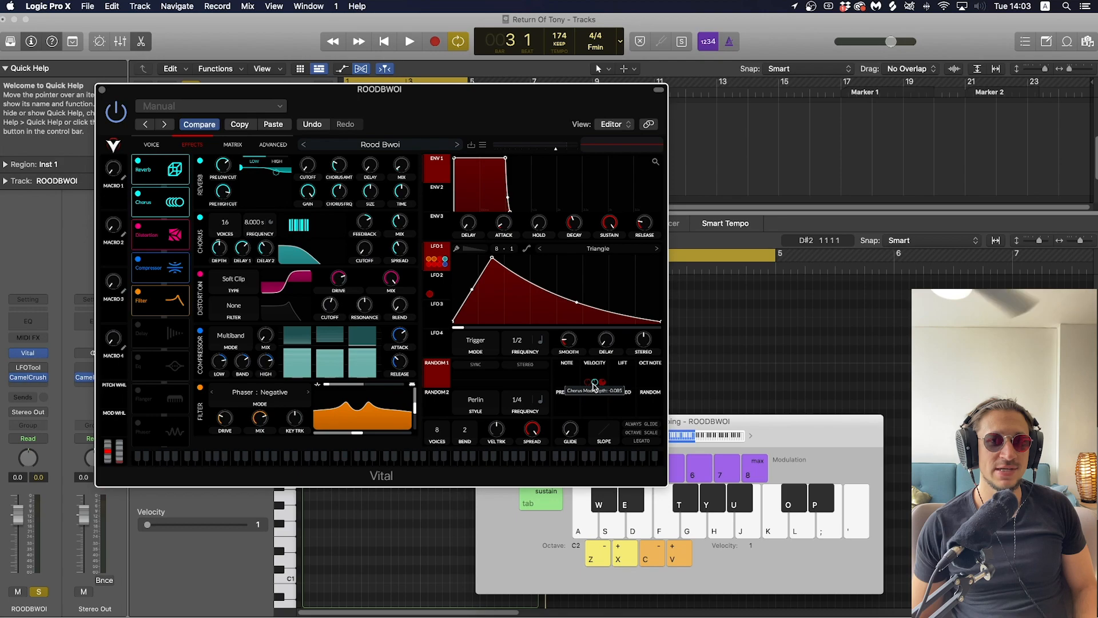
key("d")
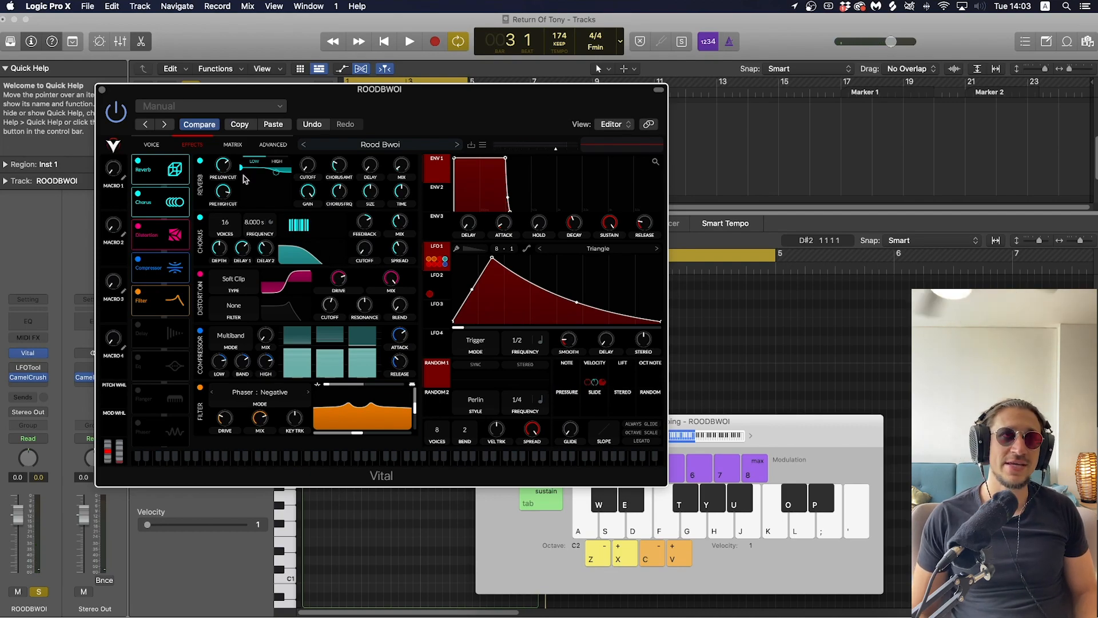
Step: Go back to the oscillator settings, set oscillator 3's phase distortion to None and audition the note
left_click(151, 144)
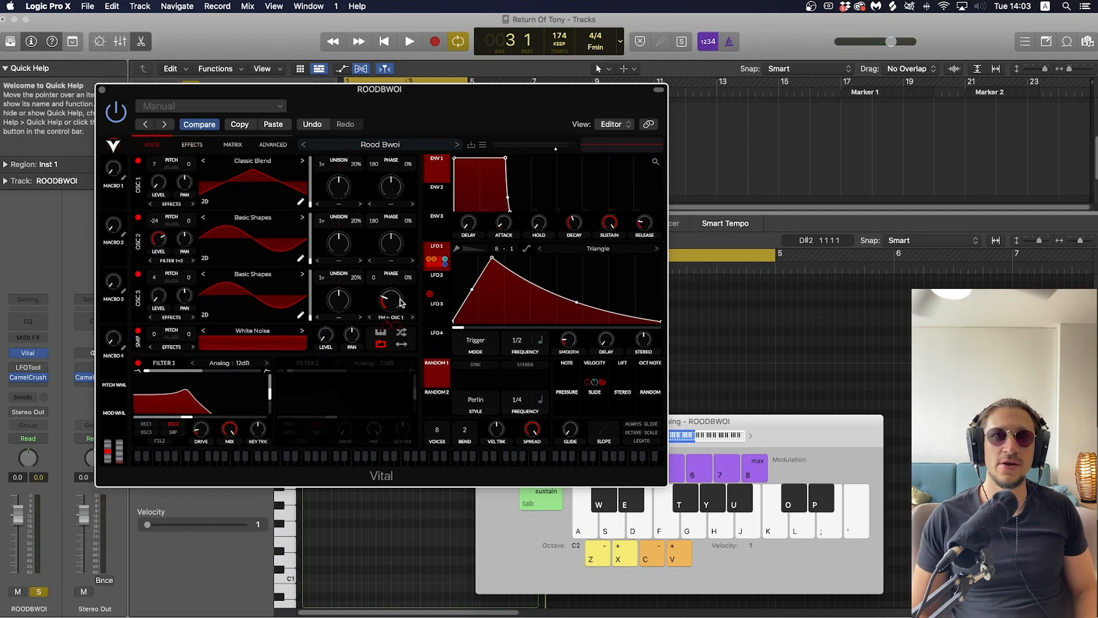
left_click(397, 319)
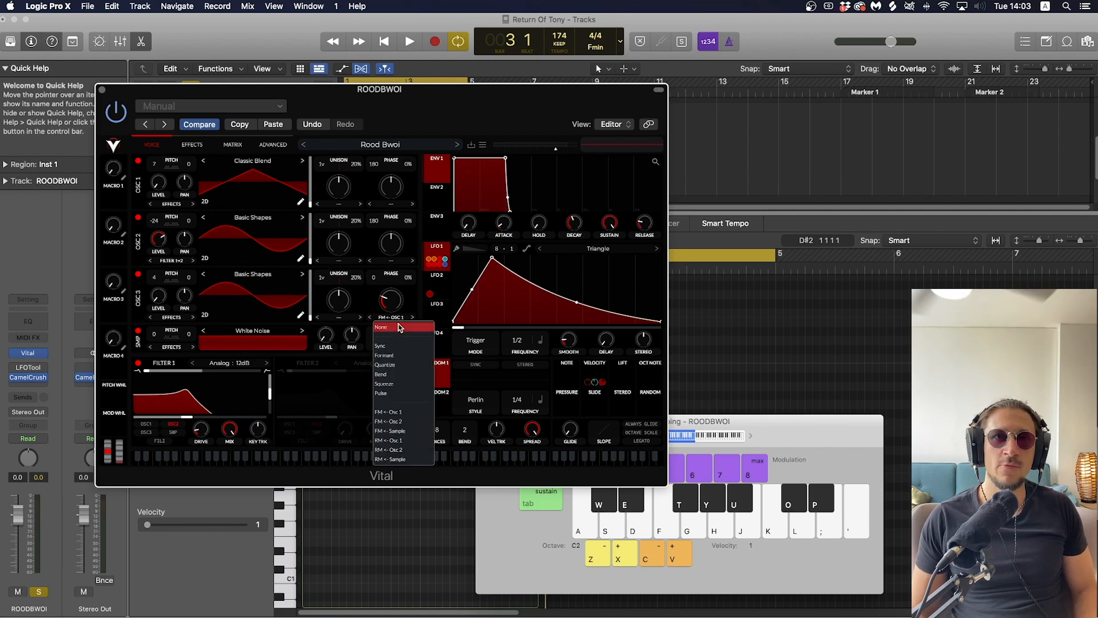
left_click(392, 328)
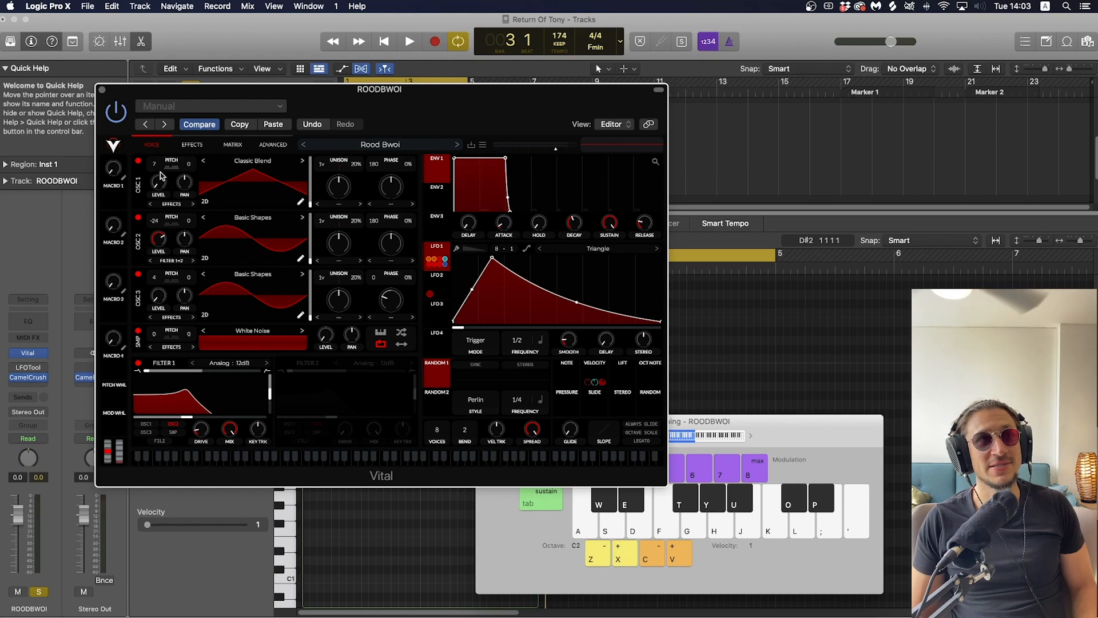
key("d")
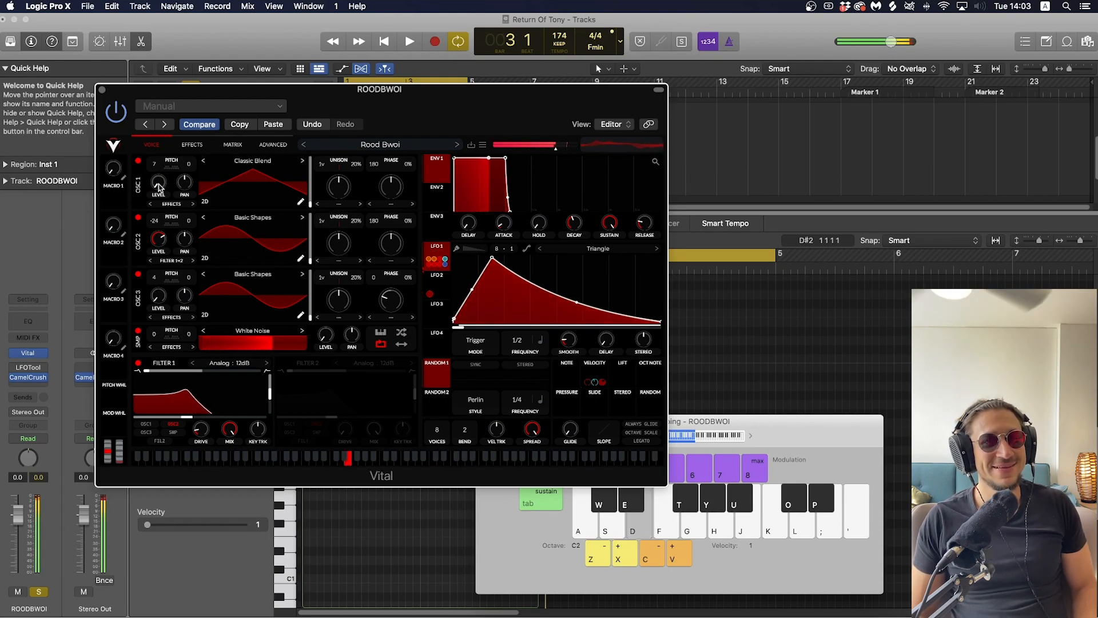
Step: Set oscillator 3's phase distortion to FM from Osc 1 and audition the note
left_click(395, 318)
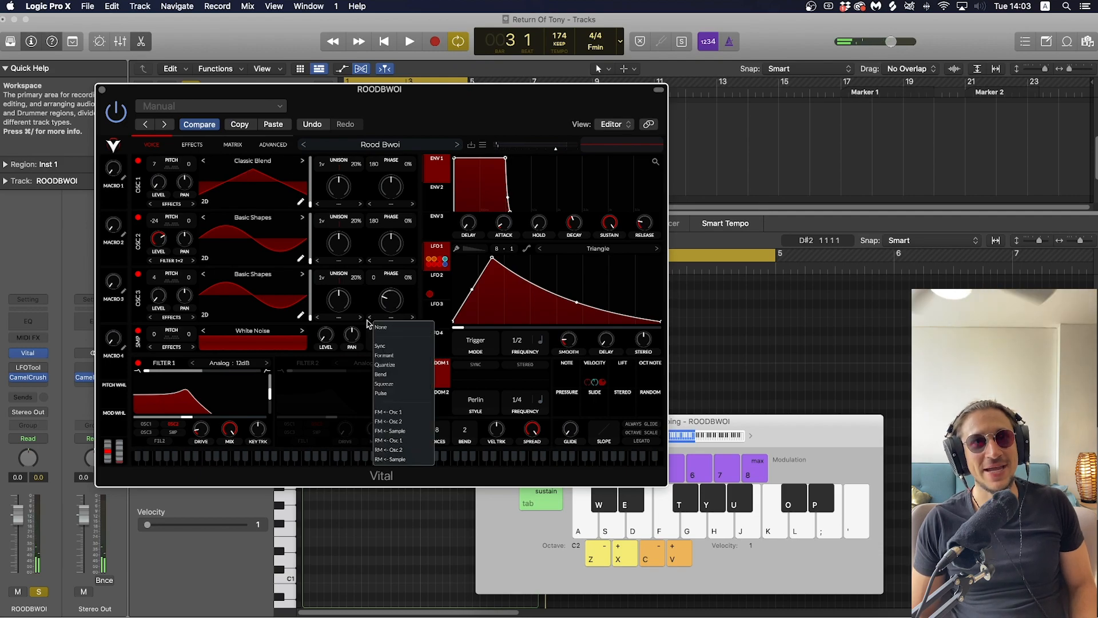
left_click(397, 416)
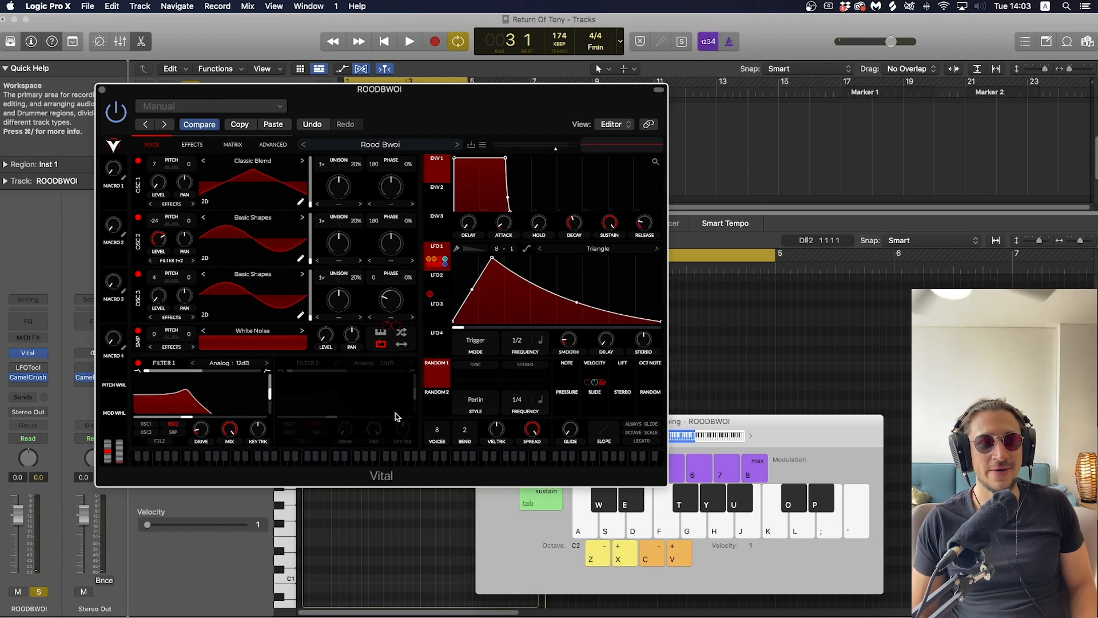
key("d")
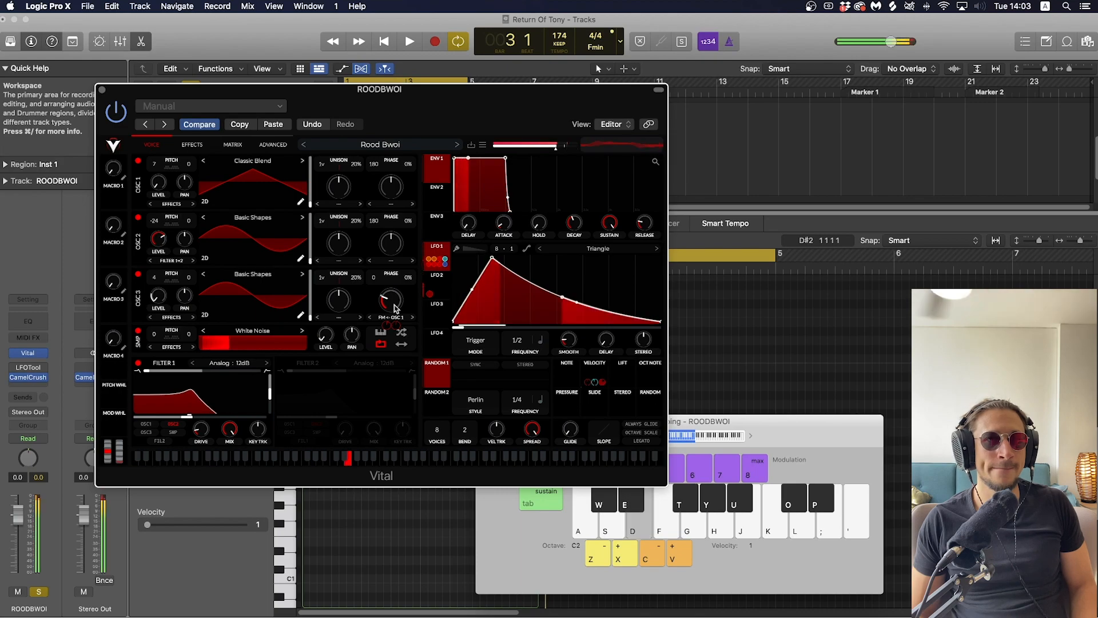
Step: Fine-tune oscillator 3's FM amount around 26% while repeatedly auditioning the note
left_click_drag(394, 304, 391, 303)
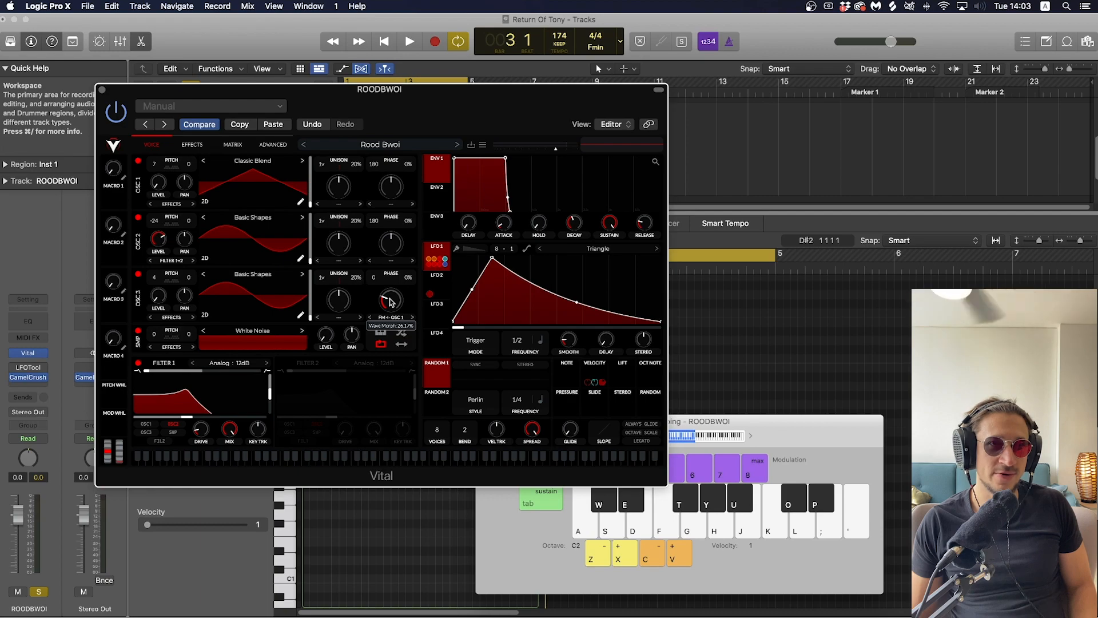
key("d")
left_click_drag(389, 296, 387, 298)
key("d")
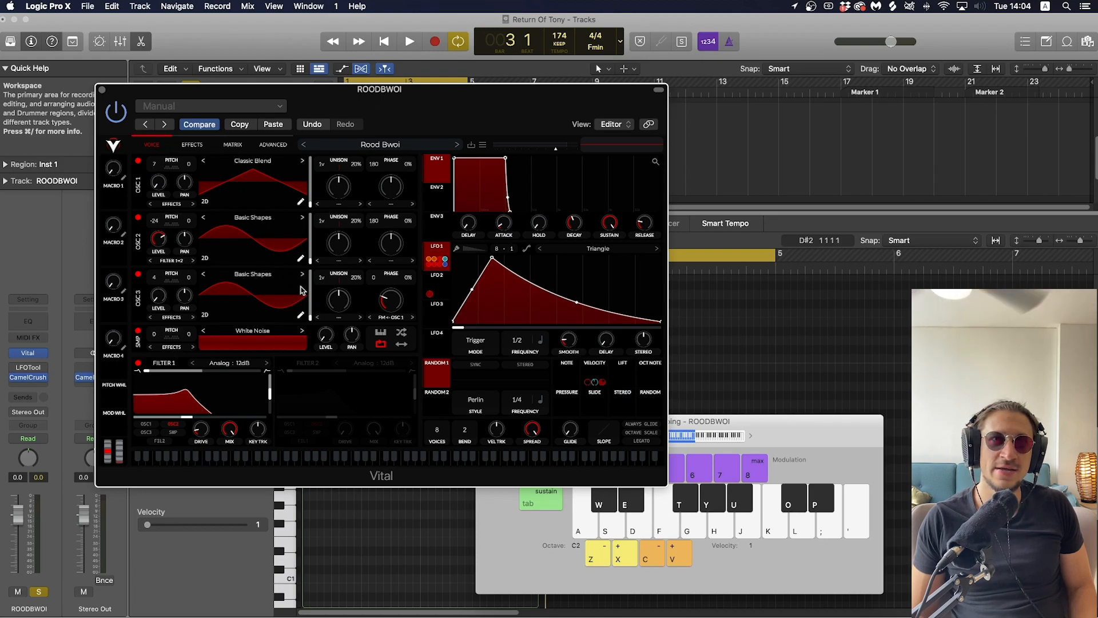
key("d")
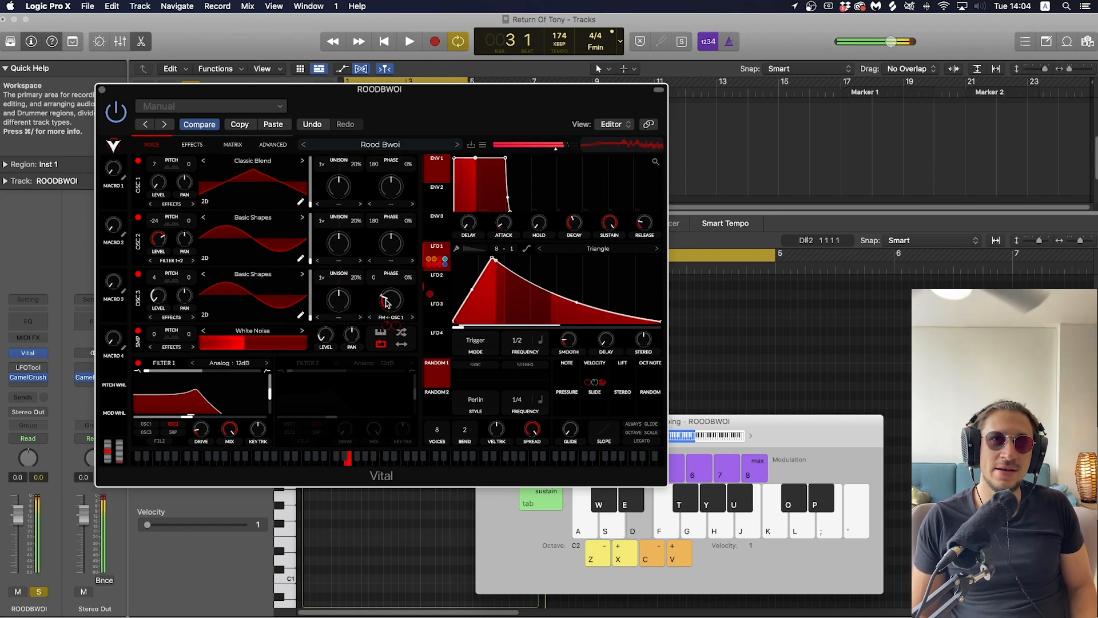
left_click_drag(386, 299, 385, 297)
key("d")
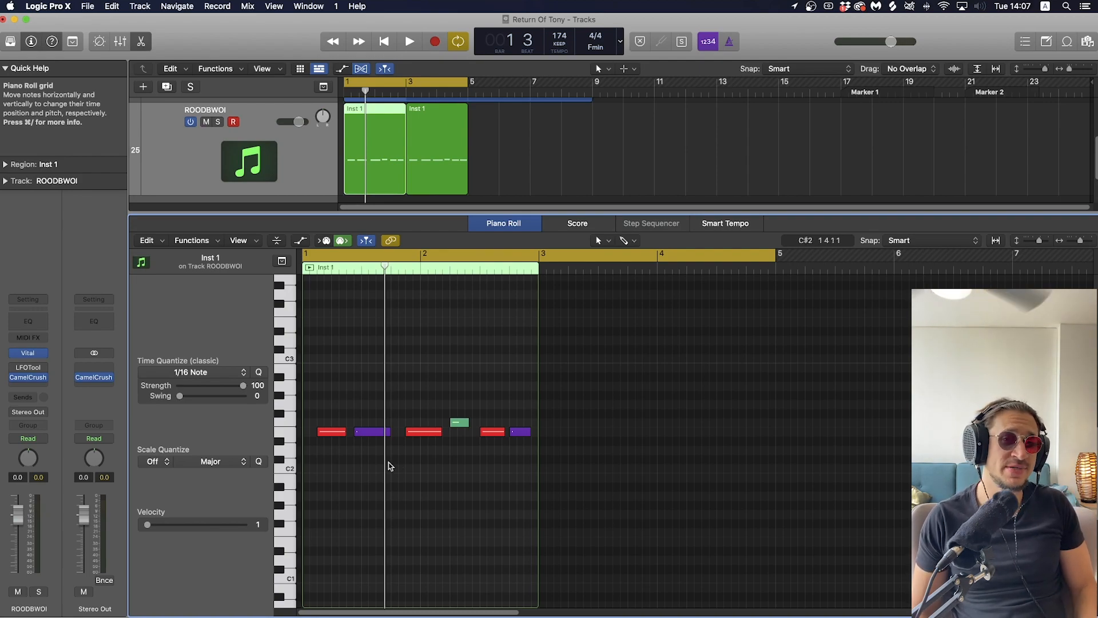
Step: Check the velocity of the first note in the Inst 1 region and play the bass line
left_click(327, 434)
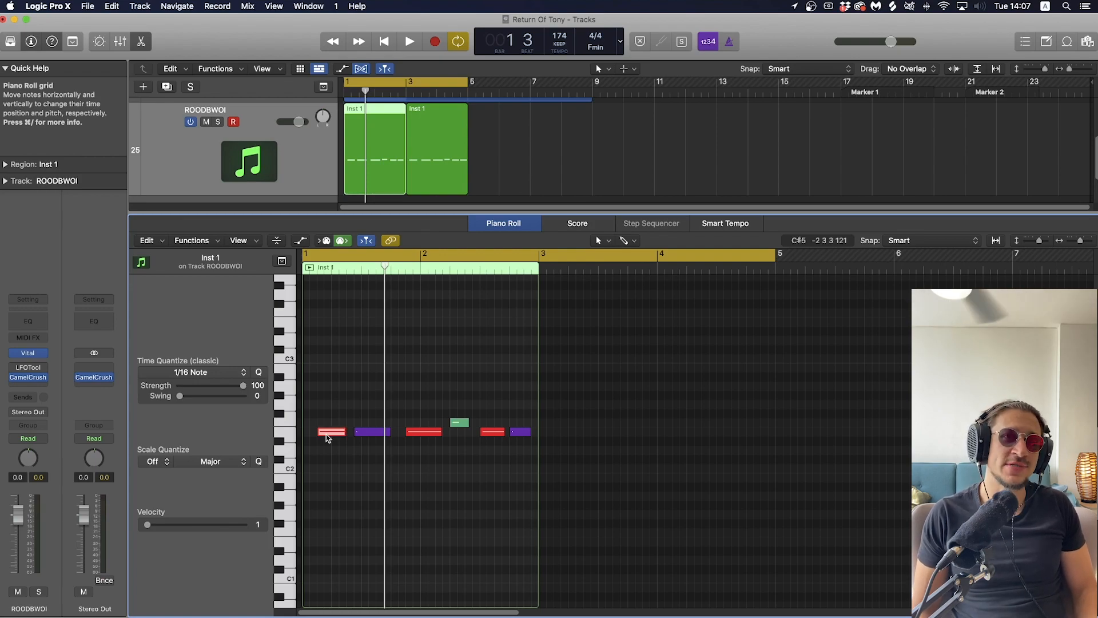
left_click(337, 379)
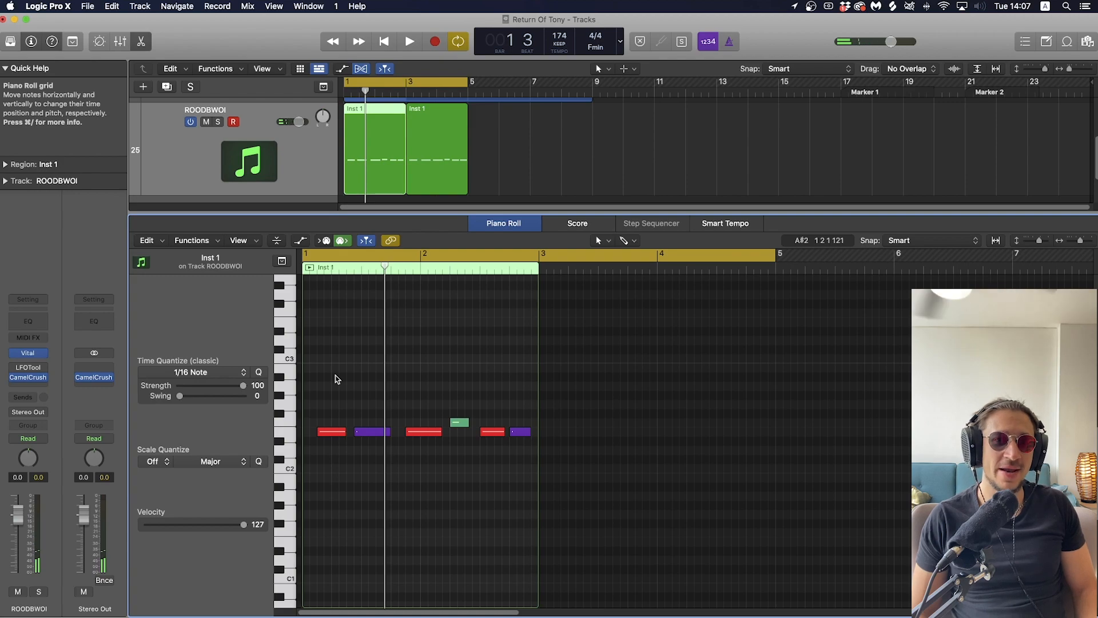
key("space")
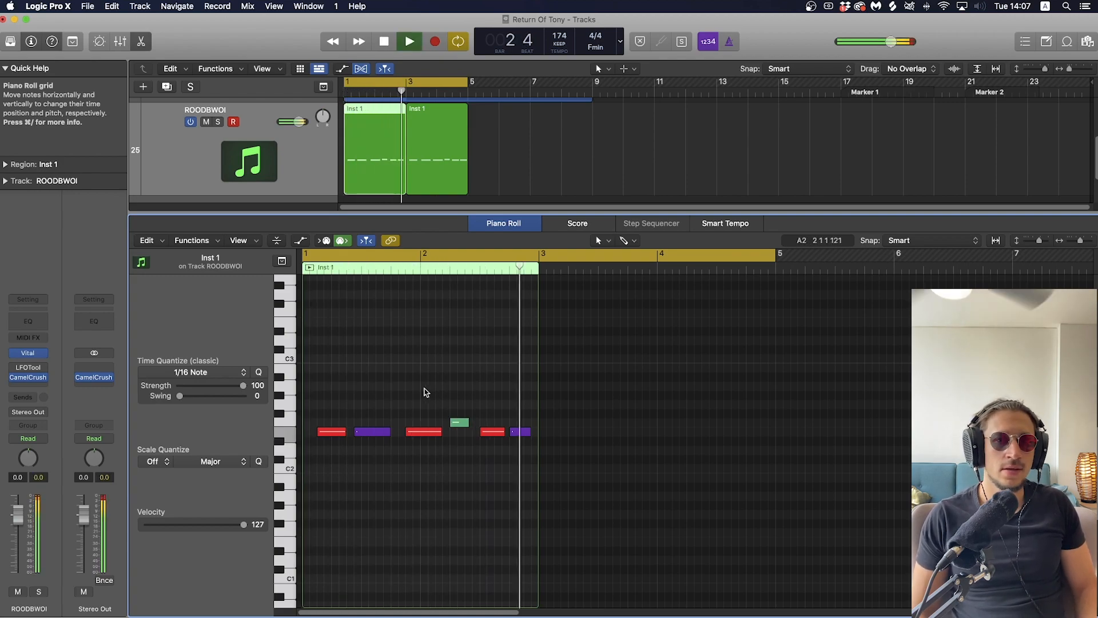
key("space")
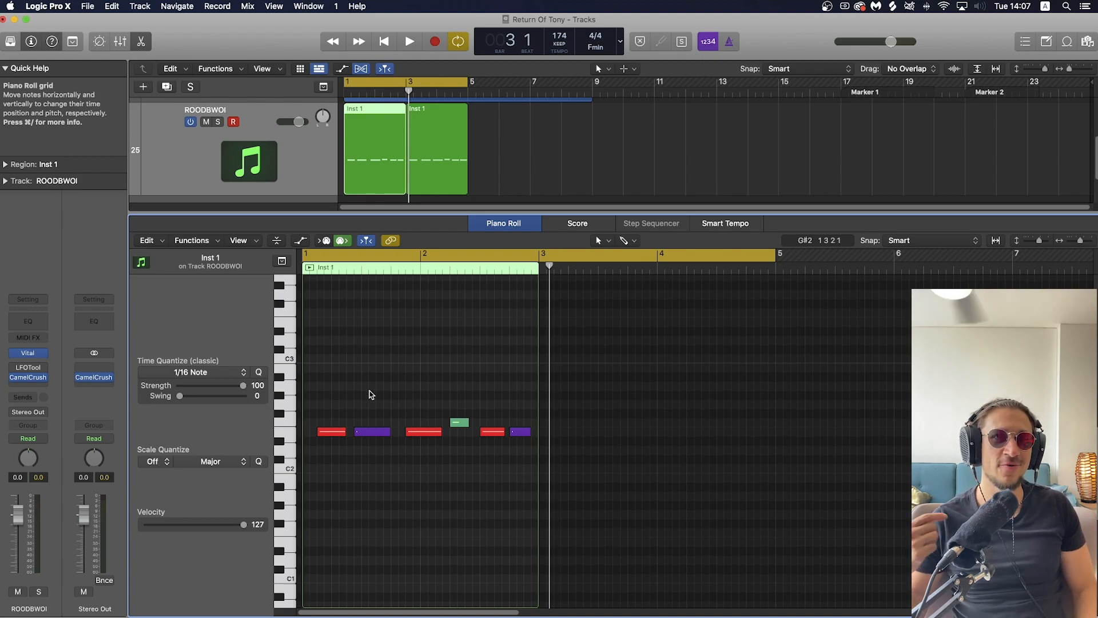
Step: Play the bass line once more, stop playback and close the Piano Roll to show the full arrangement
key("space")
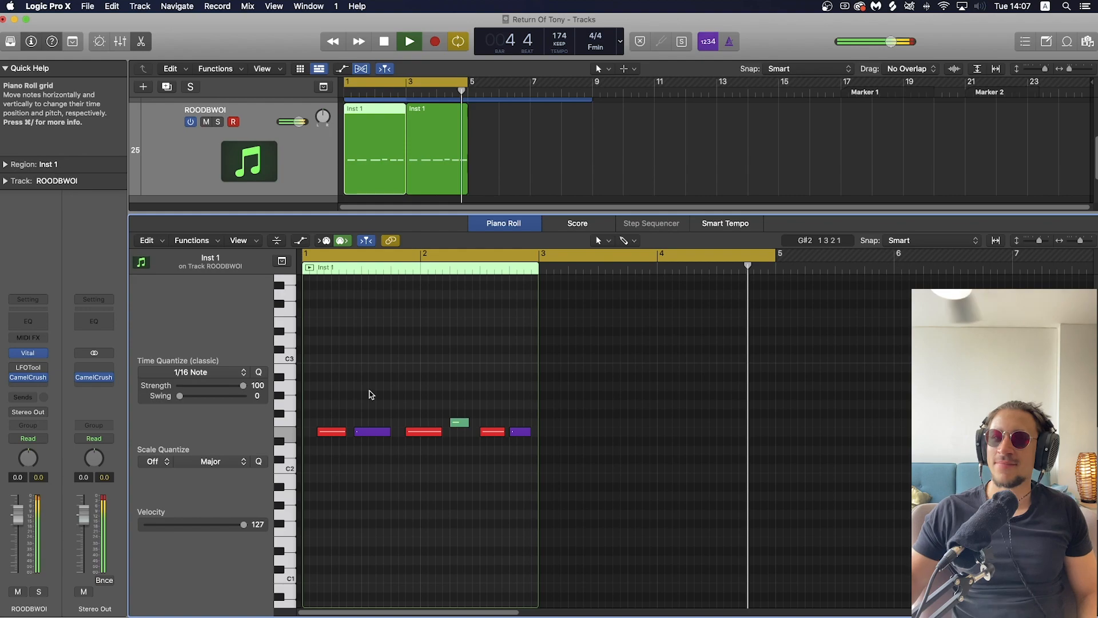
key("space")
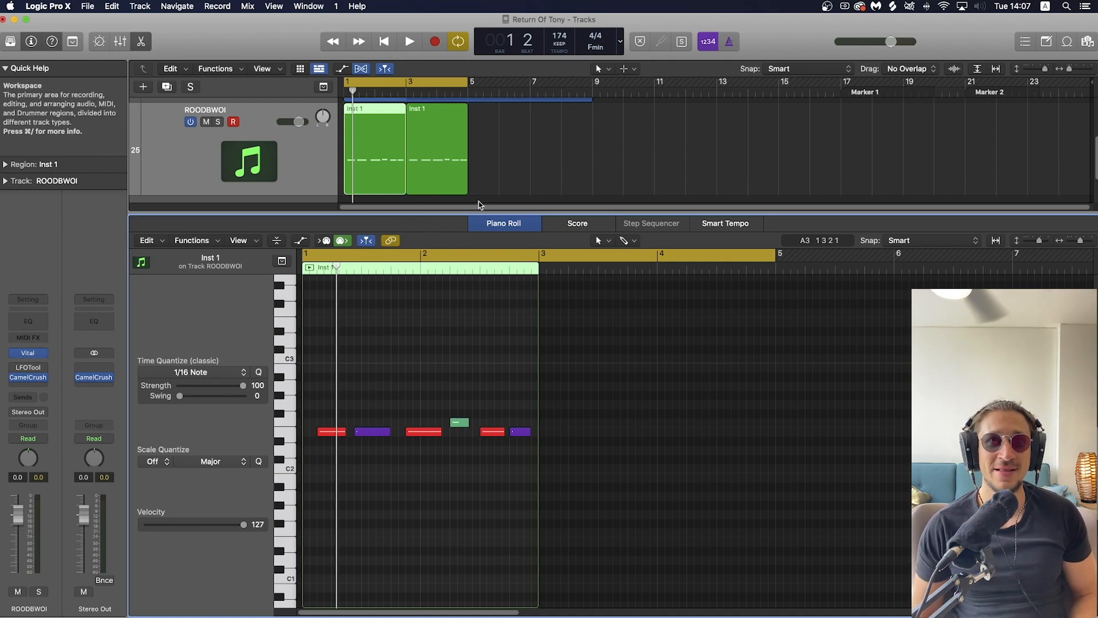
left_click(501, 223)
left_click(483, 266)
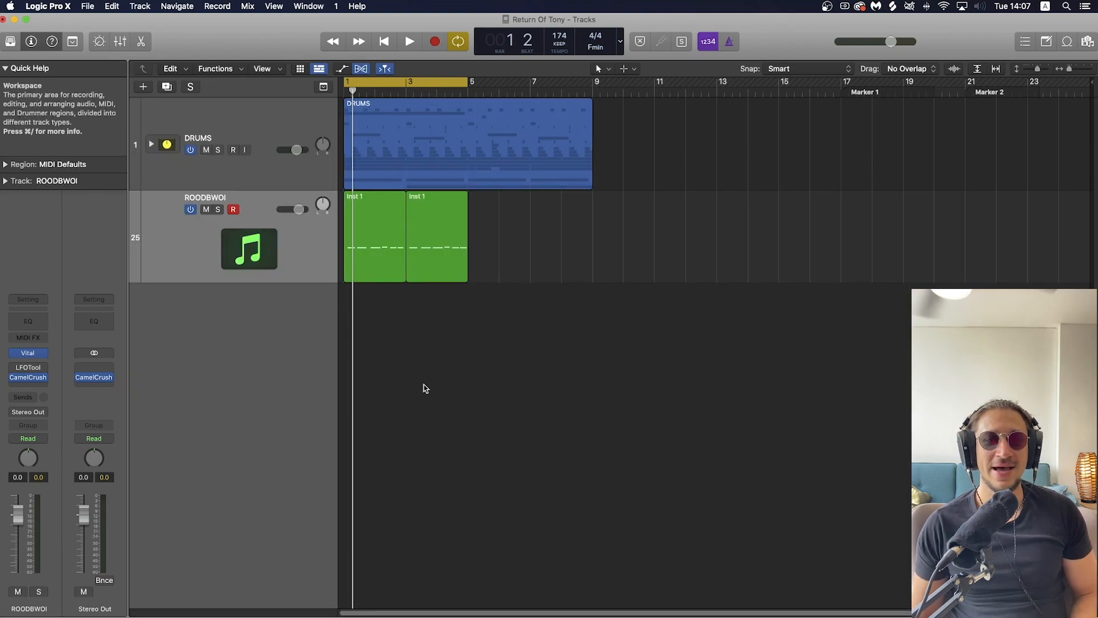